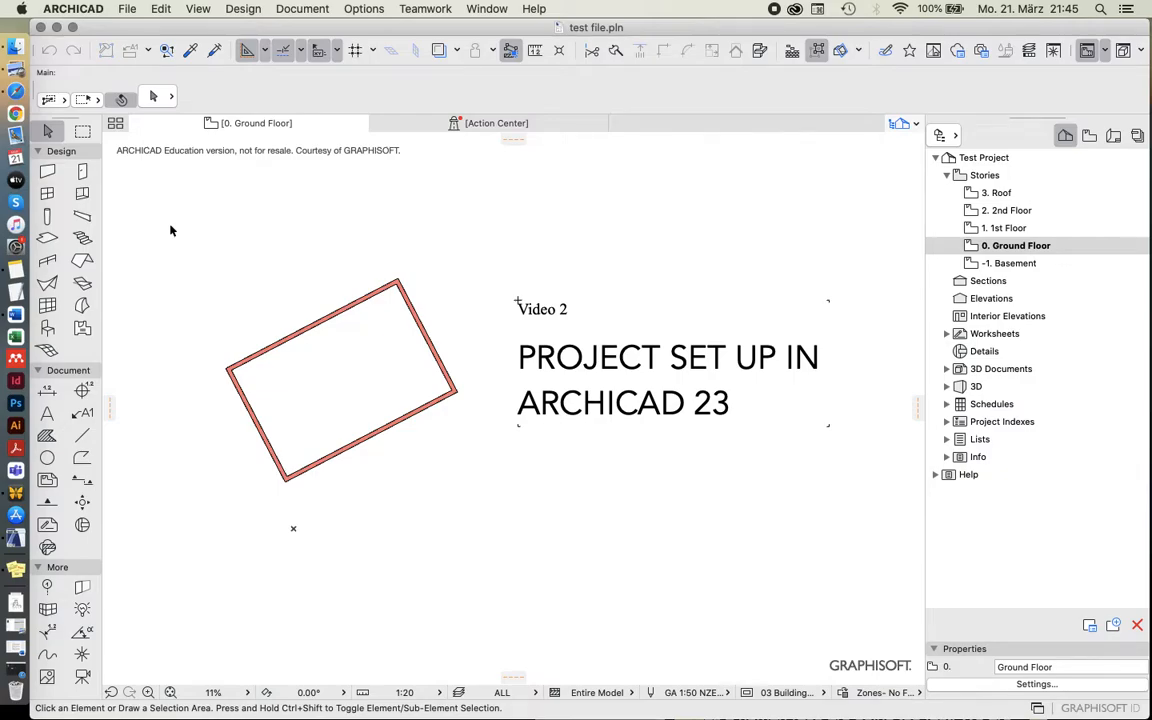
Open the project's dimension preferences and choose the Std NZE dimension standard.
click(87, 10)
mouse_move(92, 64)
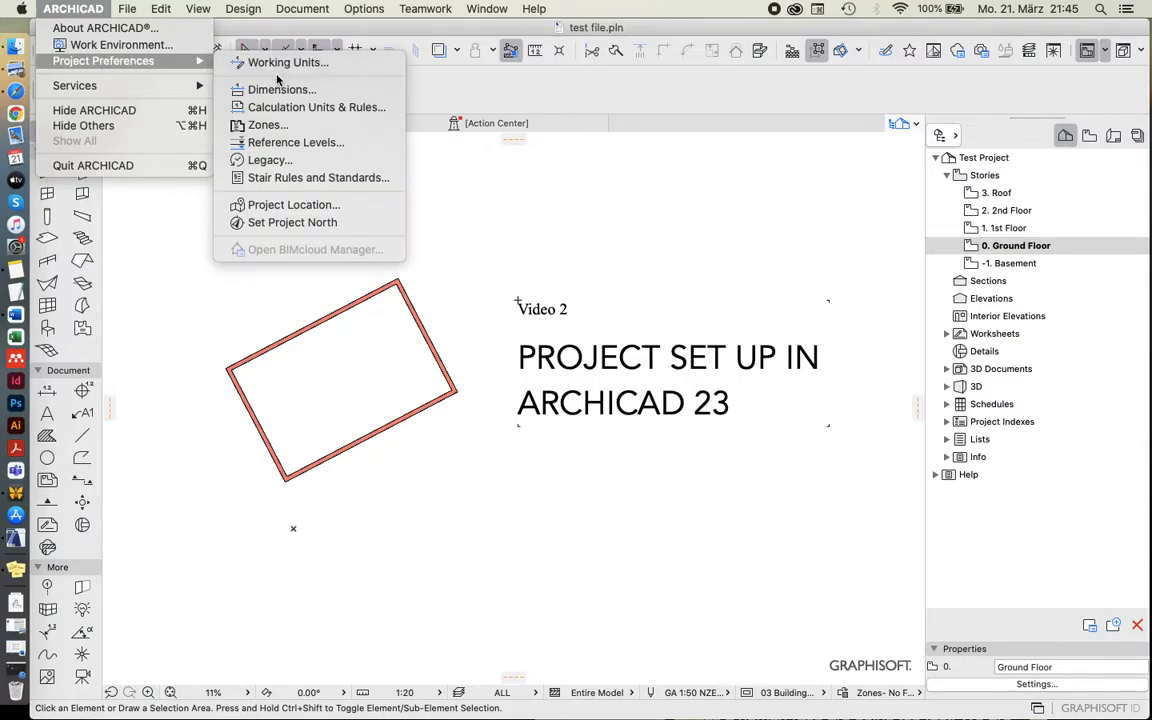
click(329, 95)
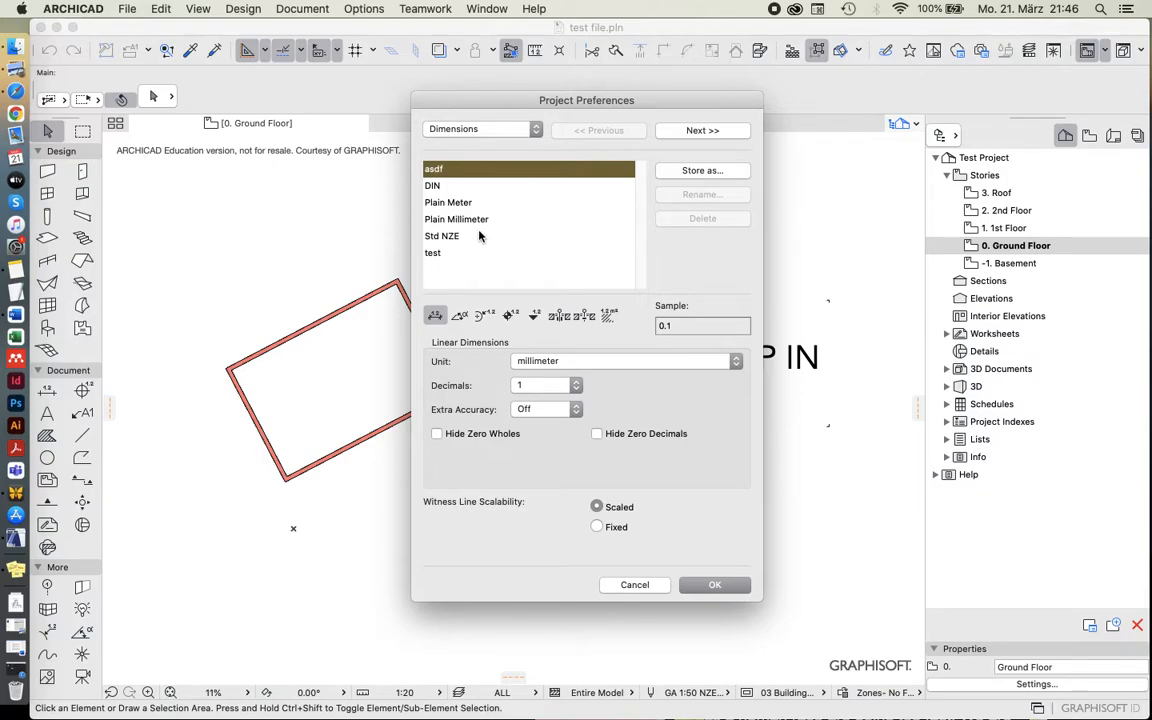
click(471, 236)
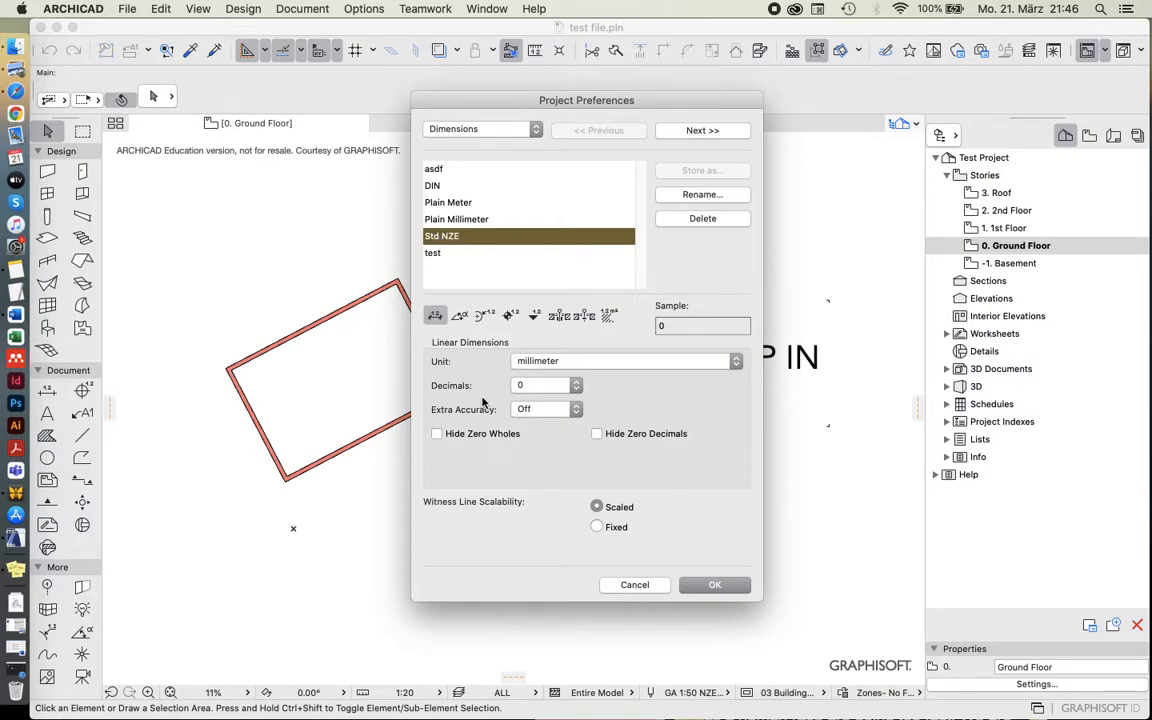
Check the other dimension types of the standard and set the linear dimension unit to centimeter.
click(459, 317)
click(484, 317)
click(512, 317)
click(534, 317)
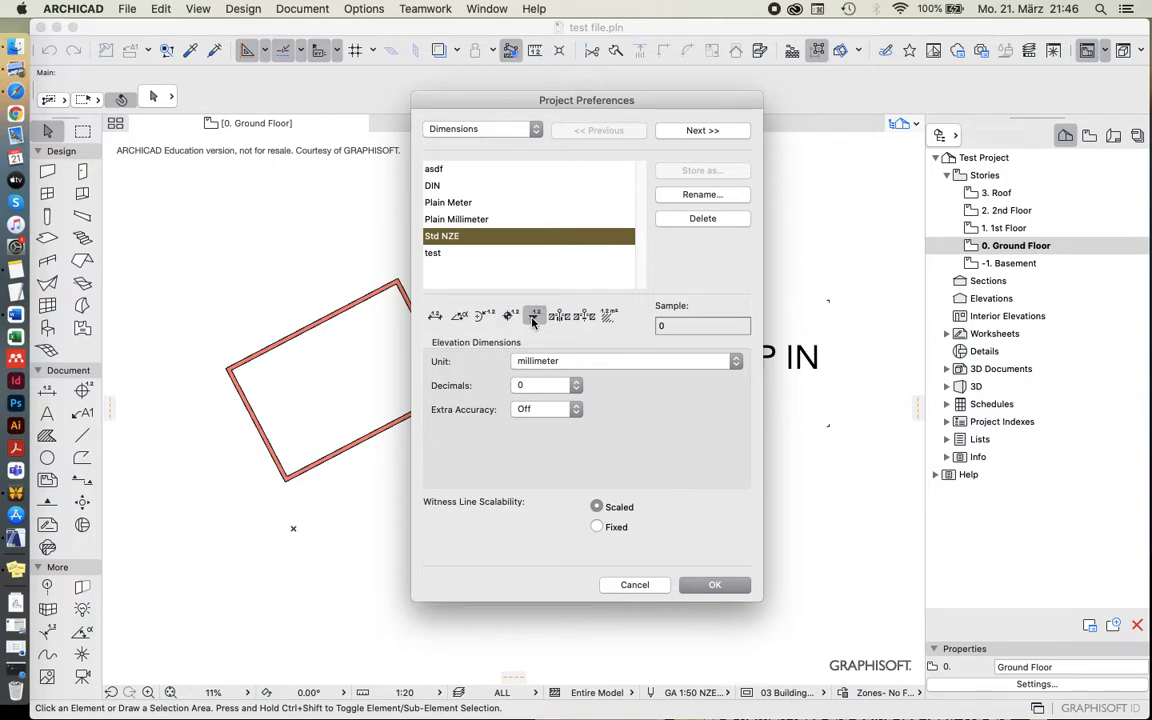
click(435, 317)
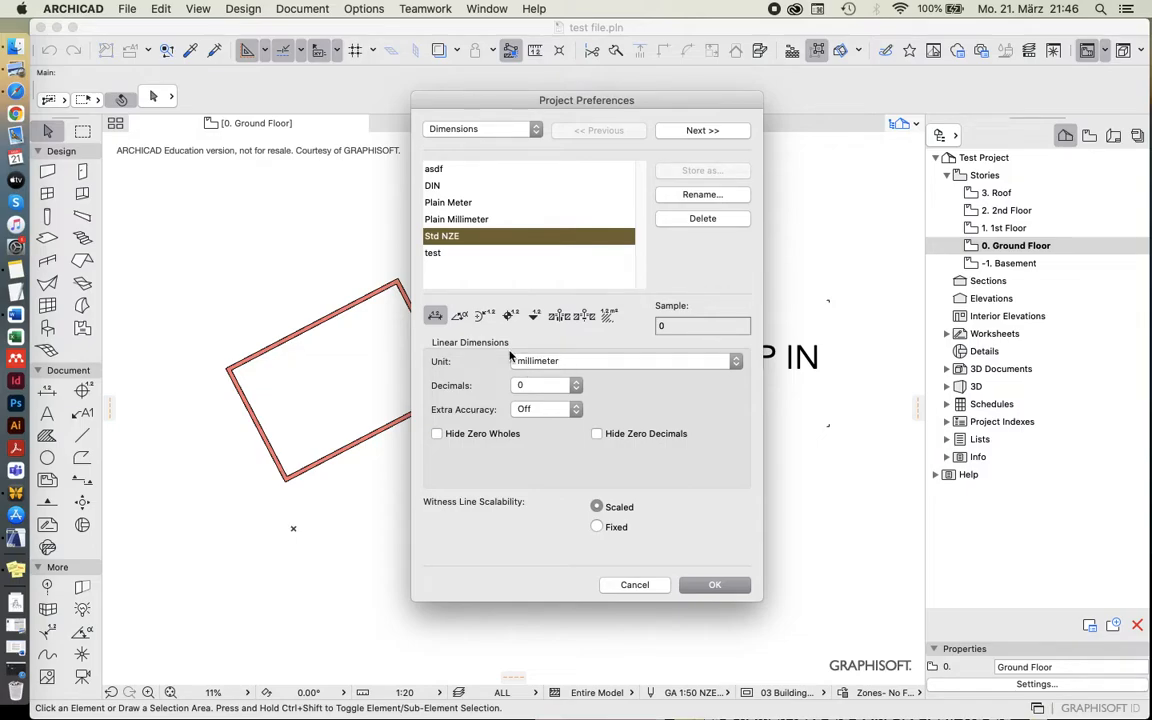
click(550, 361)
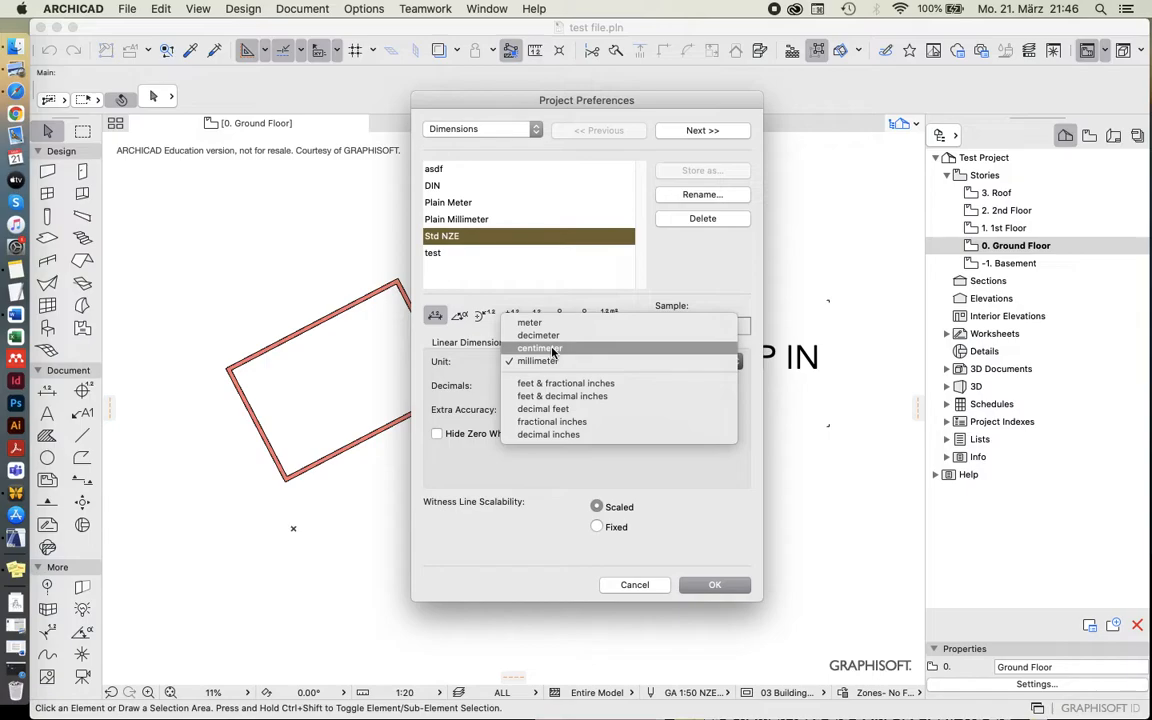
click(552, 349)
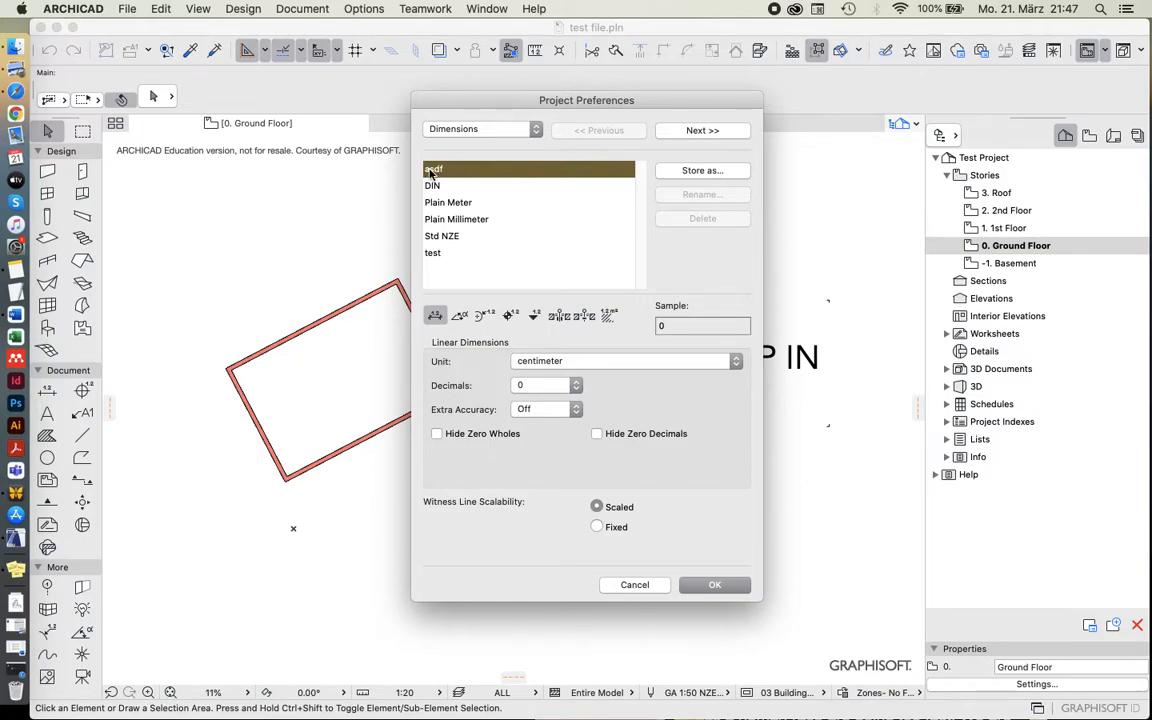
Store the modified dimension settings as a new standard named "European Interface" and select it.
click(702, 171)
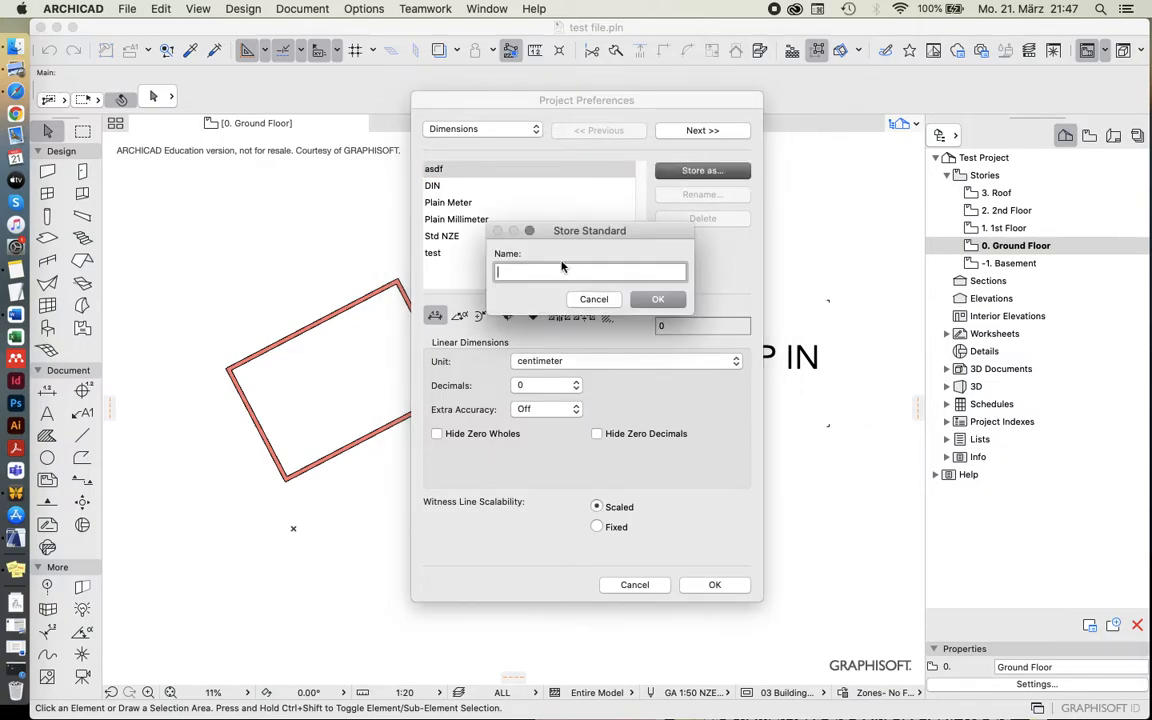
text(European Interface)
key(Return)
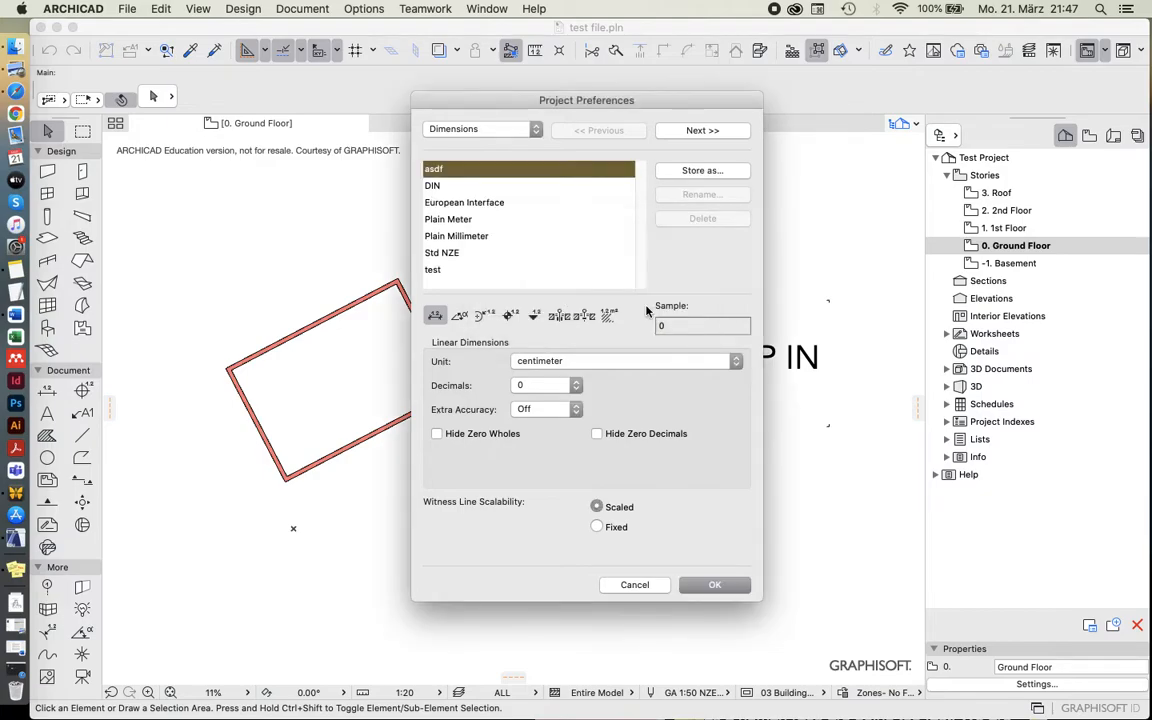
click(470, 203)
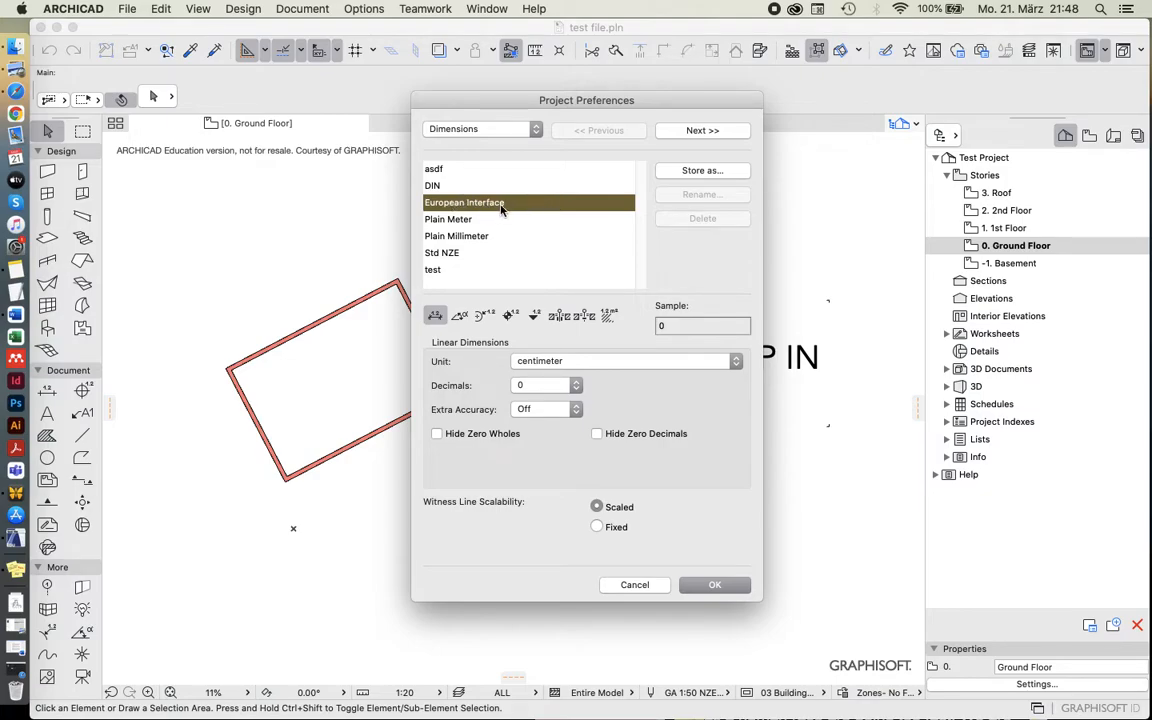
Set the length unit for calculations to centimeter and check the available angle units.
click(683, 132)
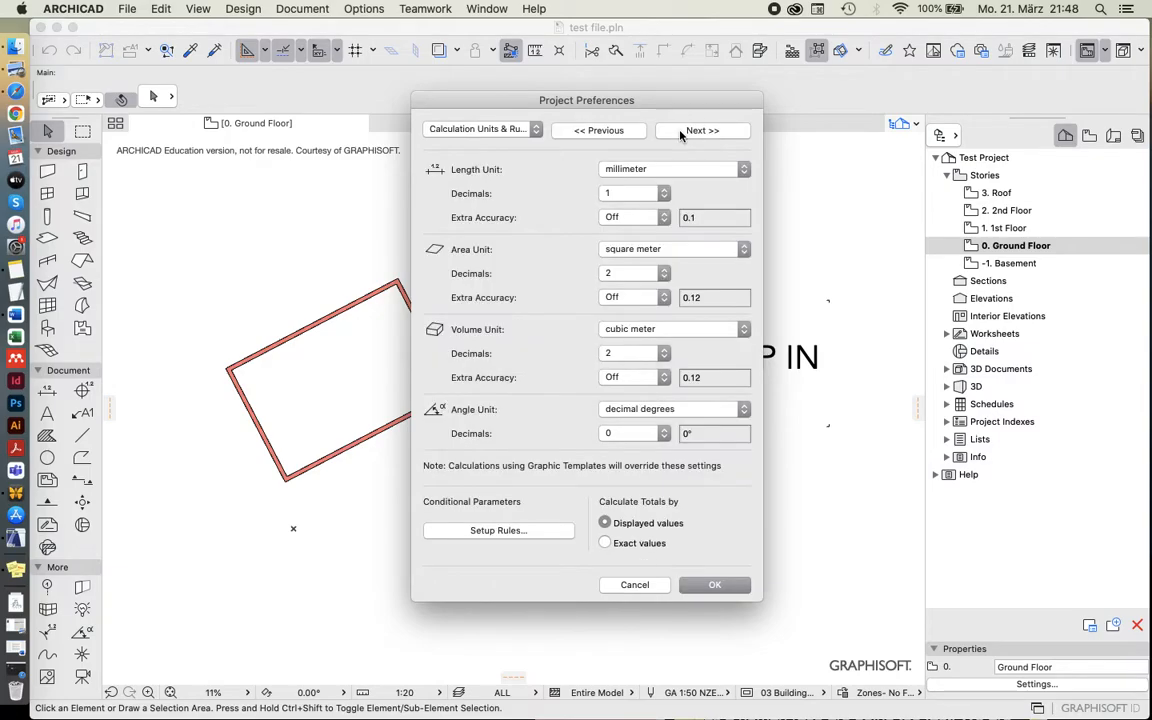
click(629, 170)
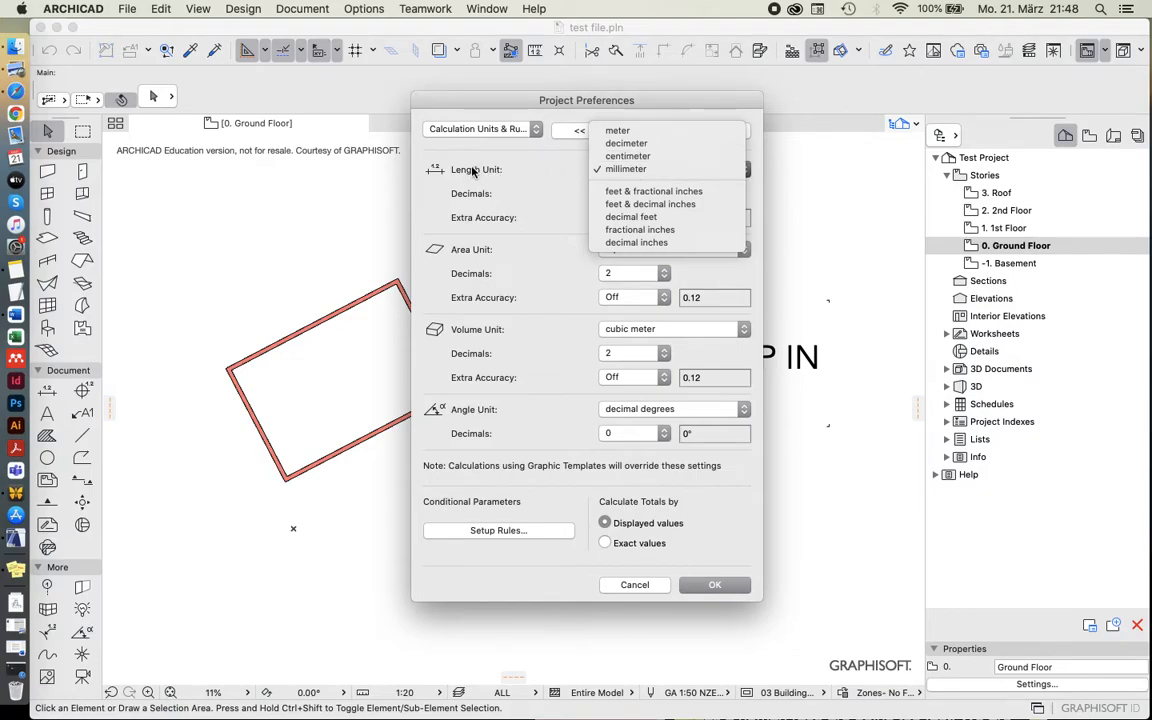
click(640, 156)
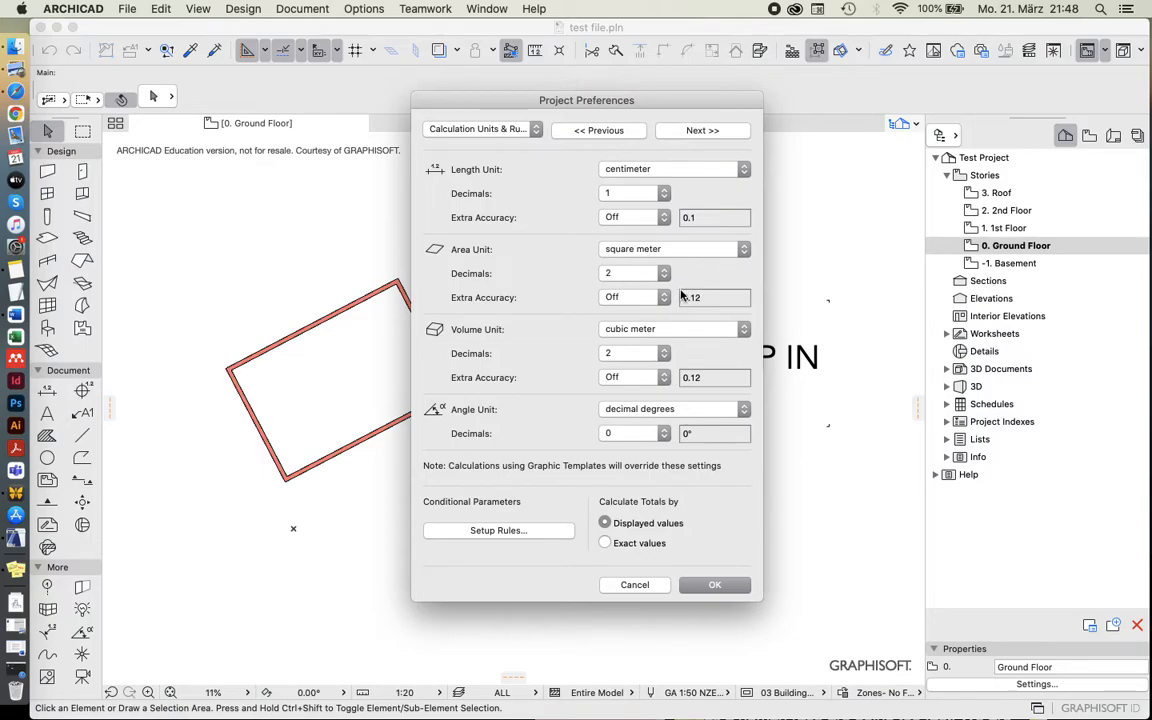
click(645, 411)
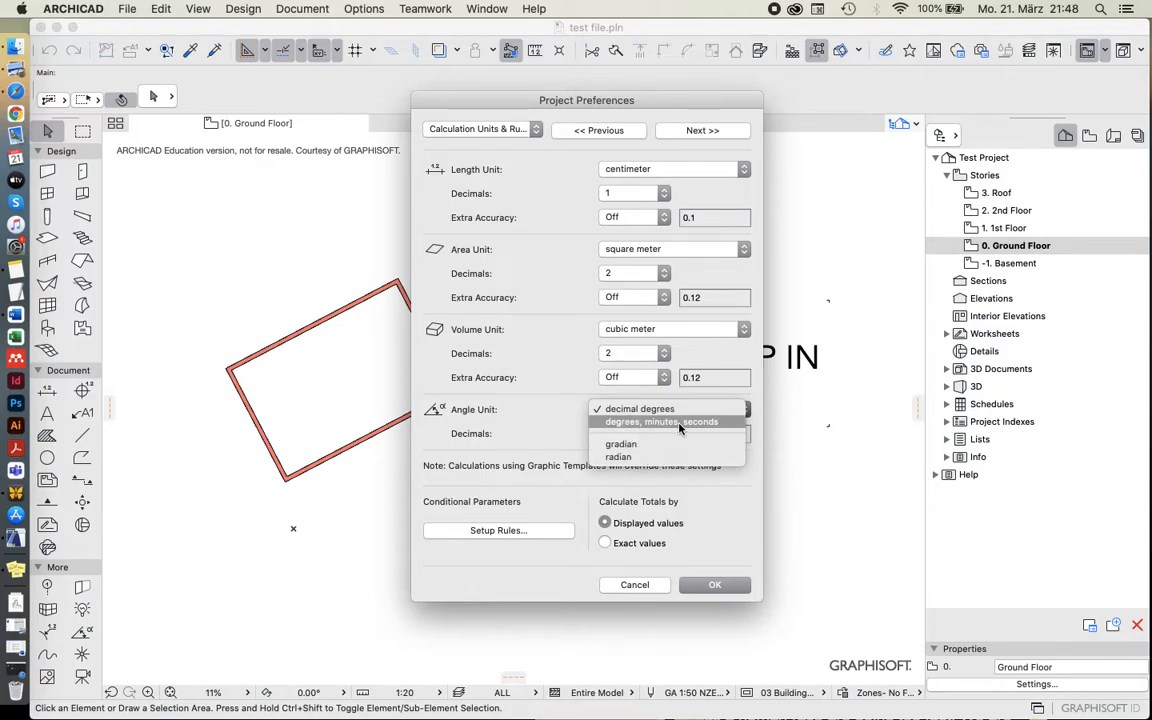
click(570, 420)
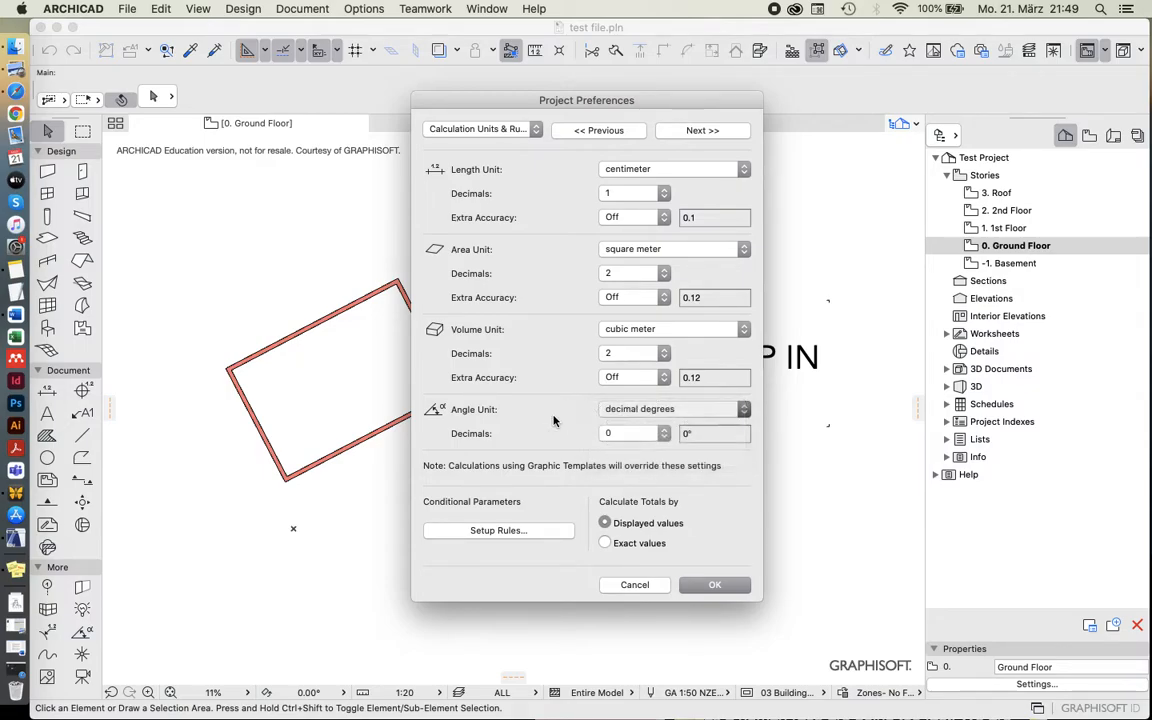
Review the zone, reference level, legacy and stair rule preferences, and apply the project preferences.
click(692, 131)
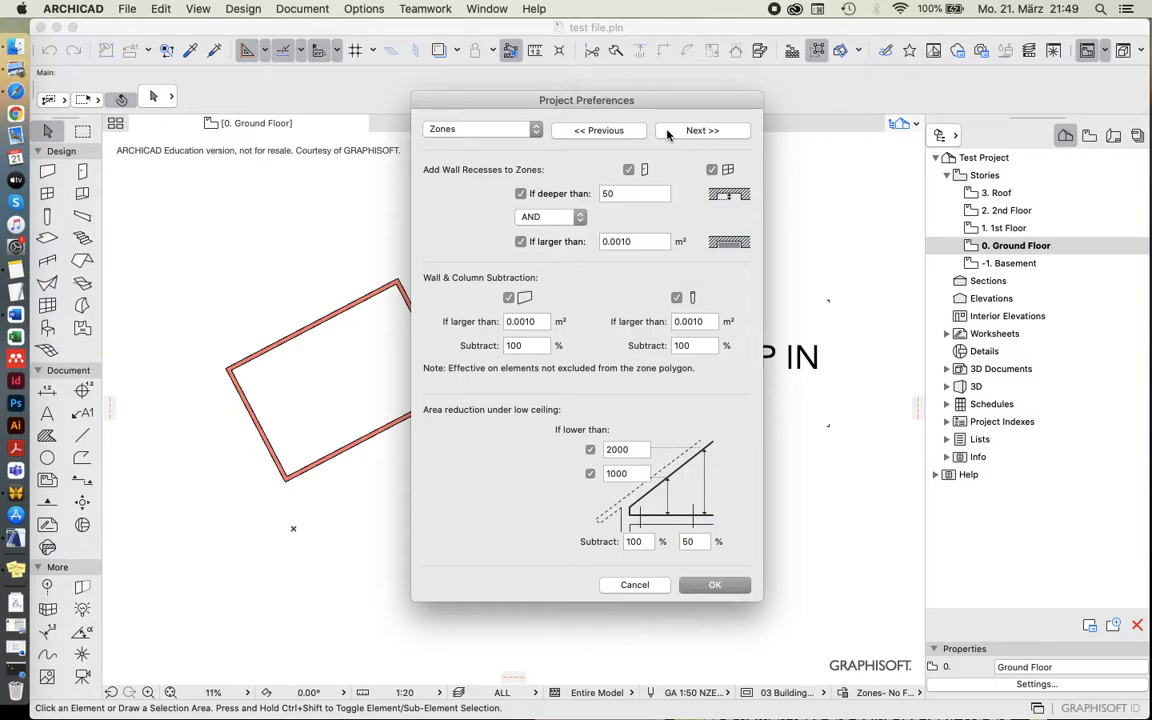
drag(671, 103, 671, 118)
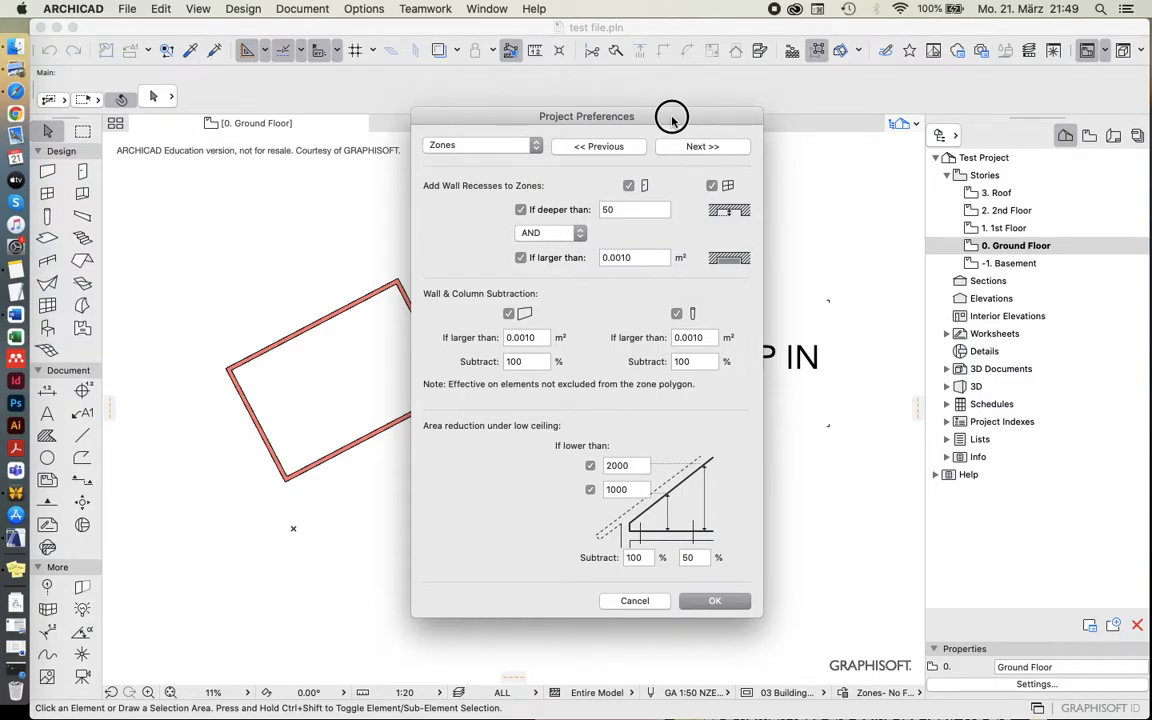
click(678, 148)
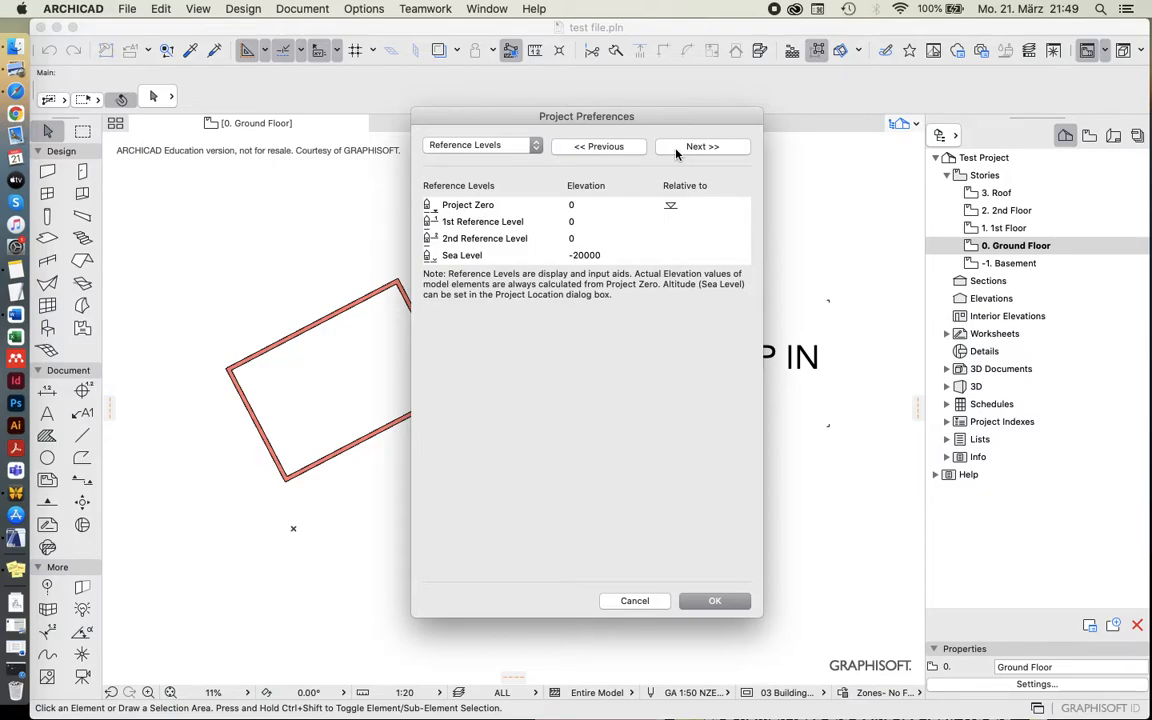
click(676, 150)
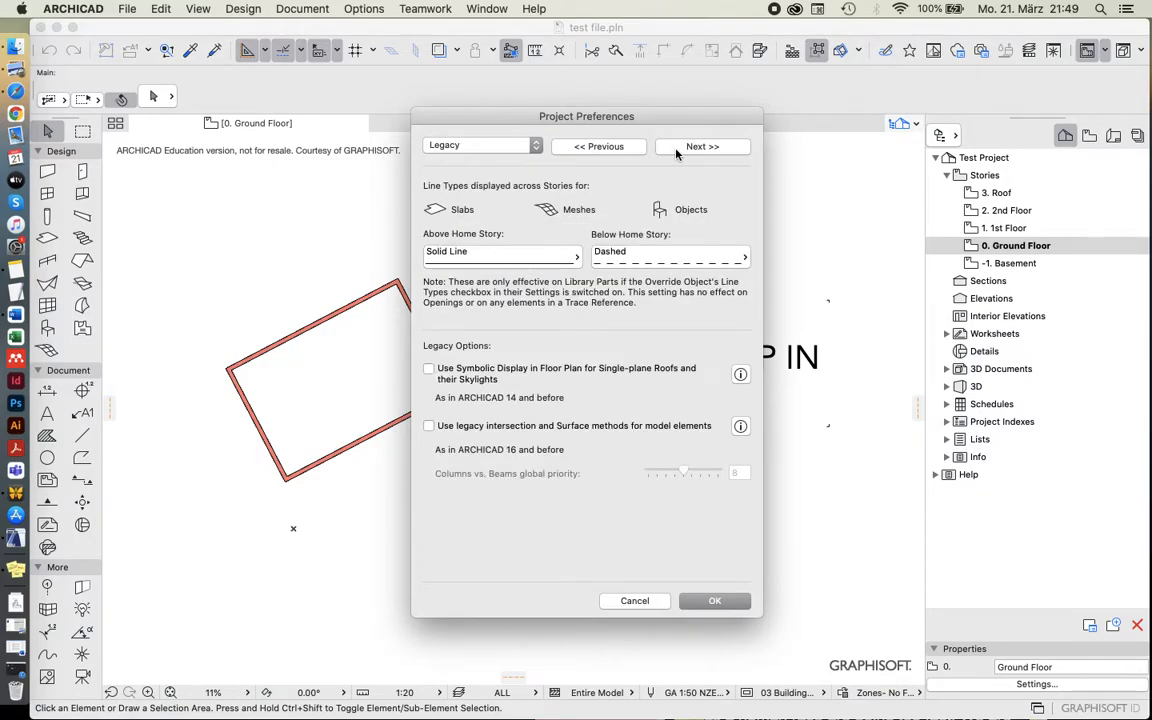
click(676, 150)
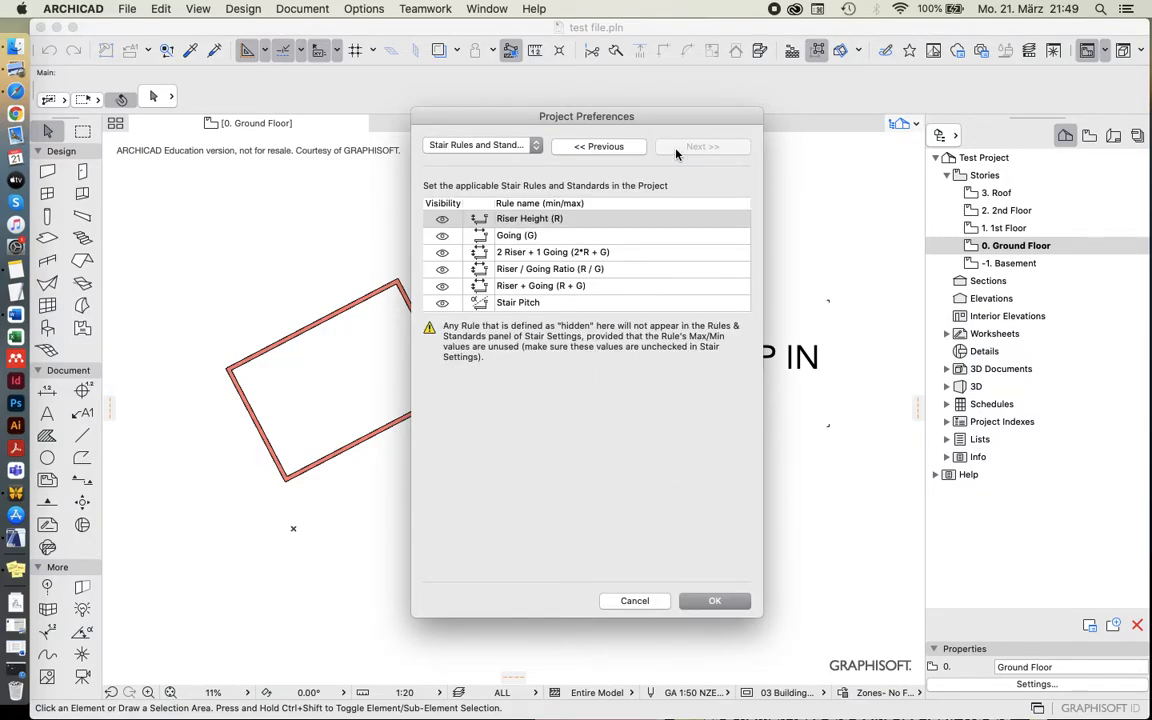
click(710, 600)
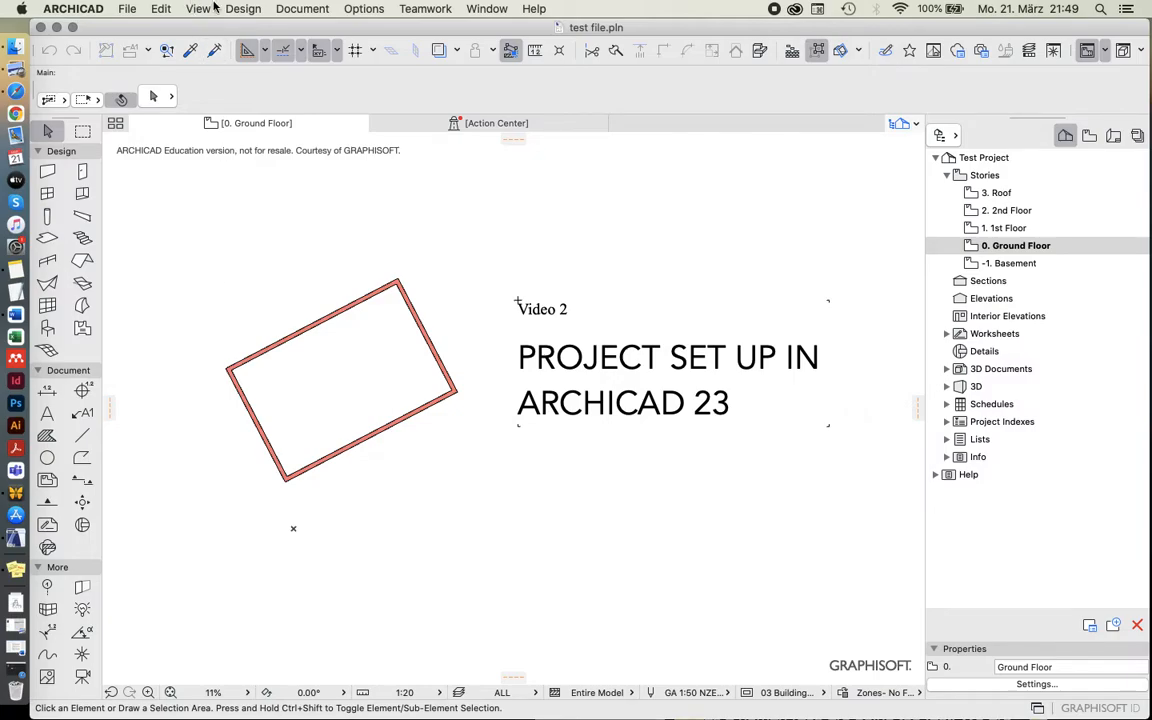
Open the project location settings and bring up the detailed project info from the project name.
click(86, 7)
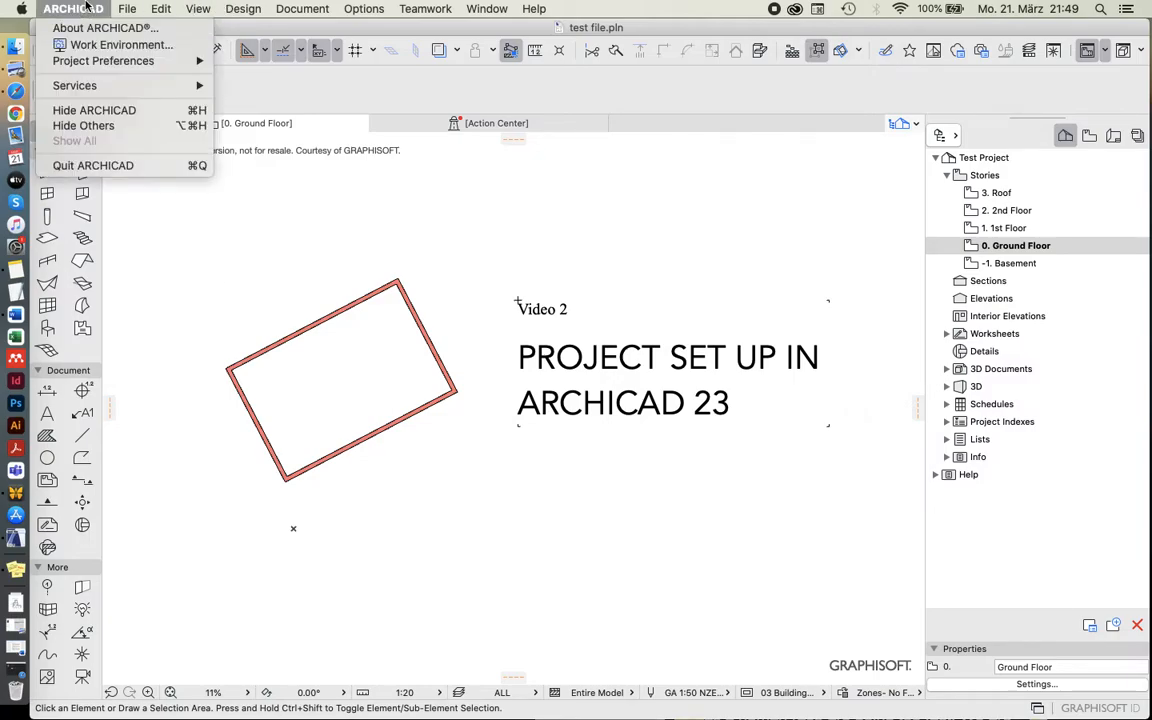
mouse_move(95, 62)
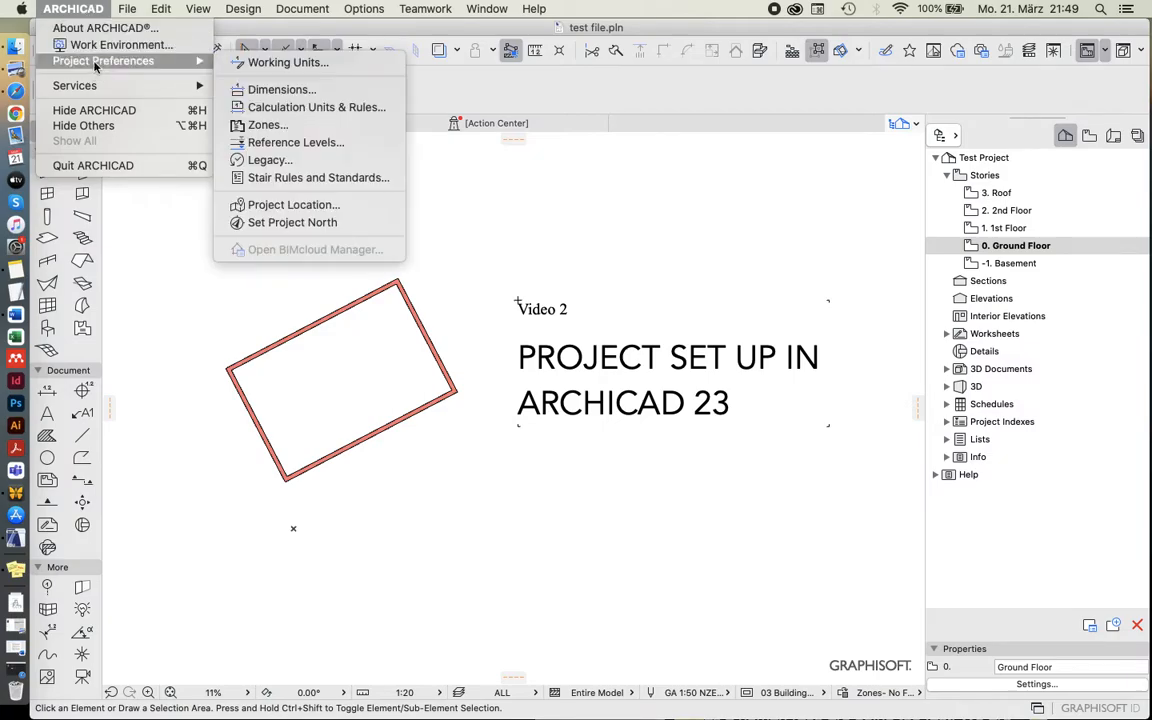
click(357, 205)
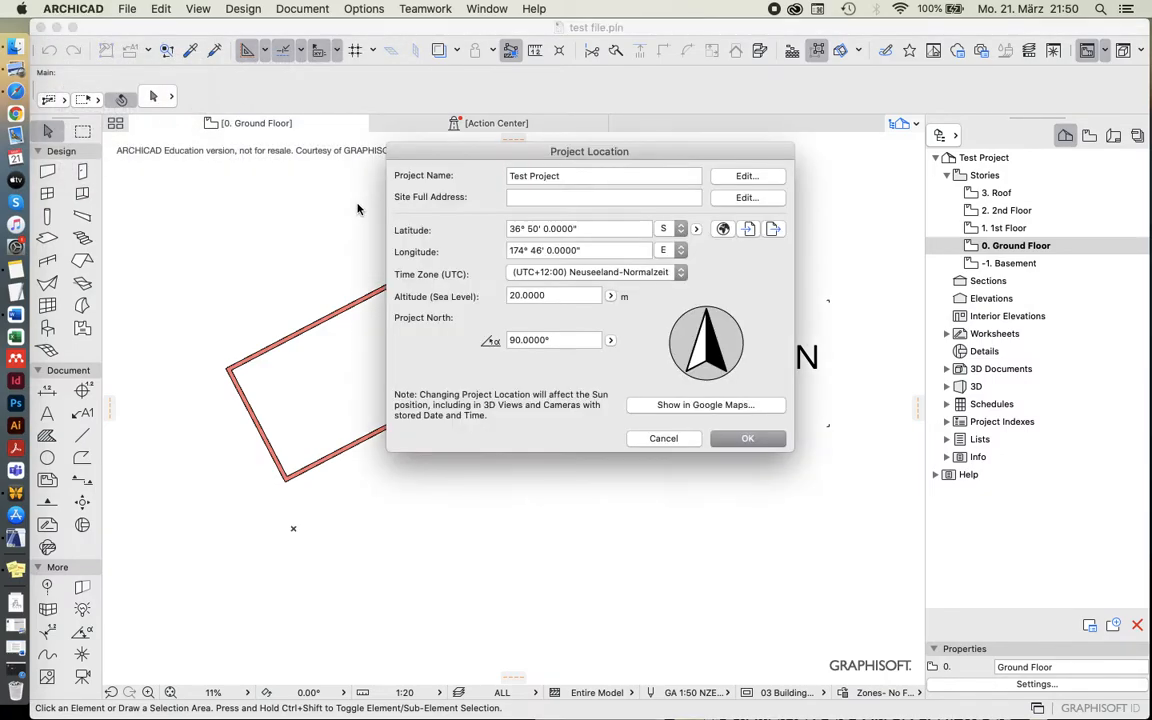
drag(533, 154, 432, 209)
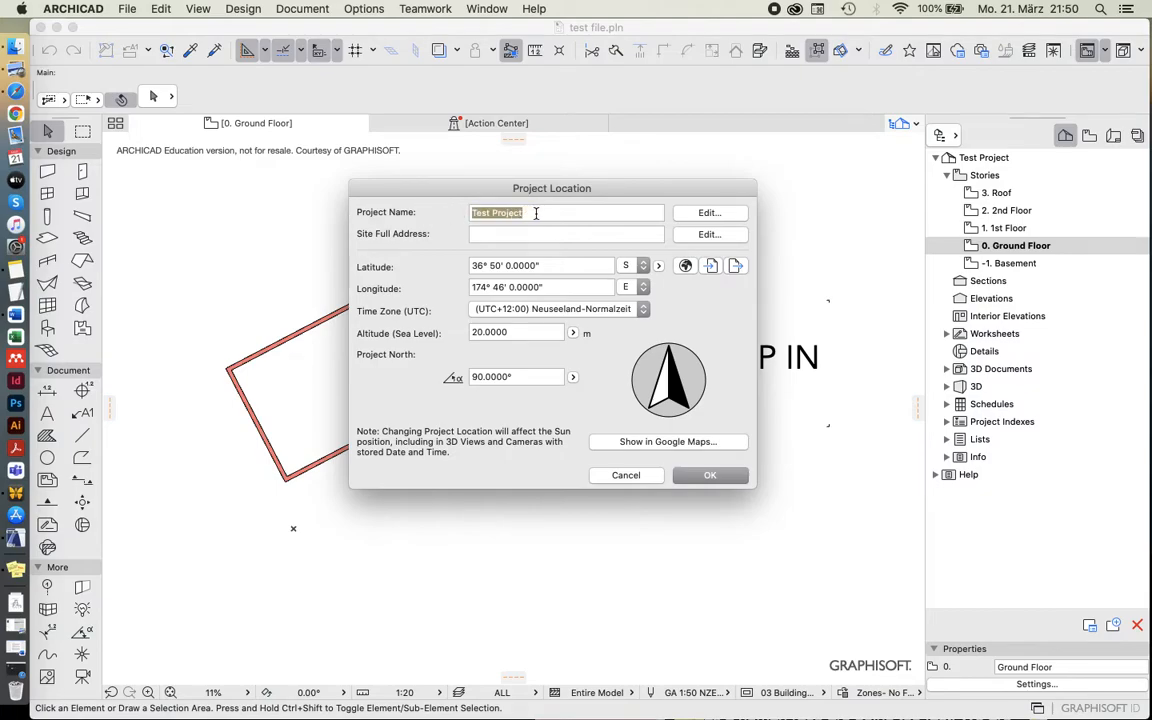
click(536, 213)
drag(536, 213, 475, 216)
click(617, 220)
click(718, 214)
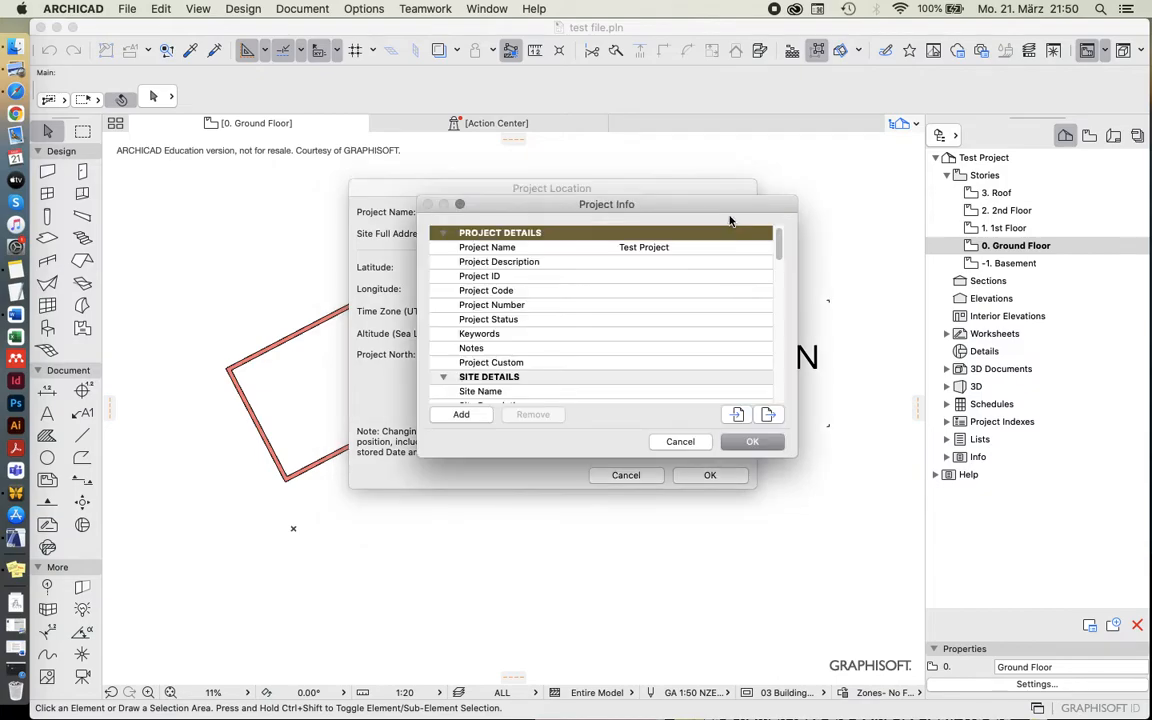
Examine the project, site, building, contact and client fields available in the project info.
click(680, 247)
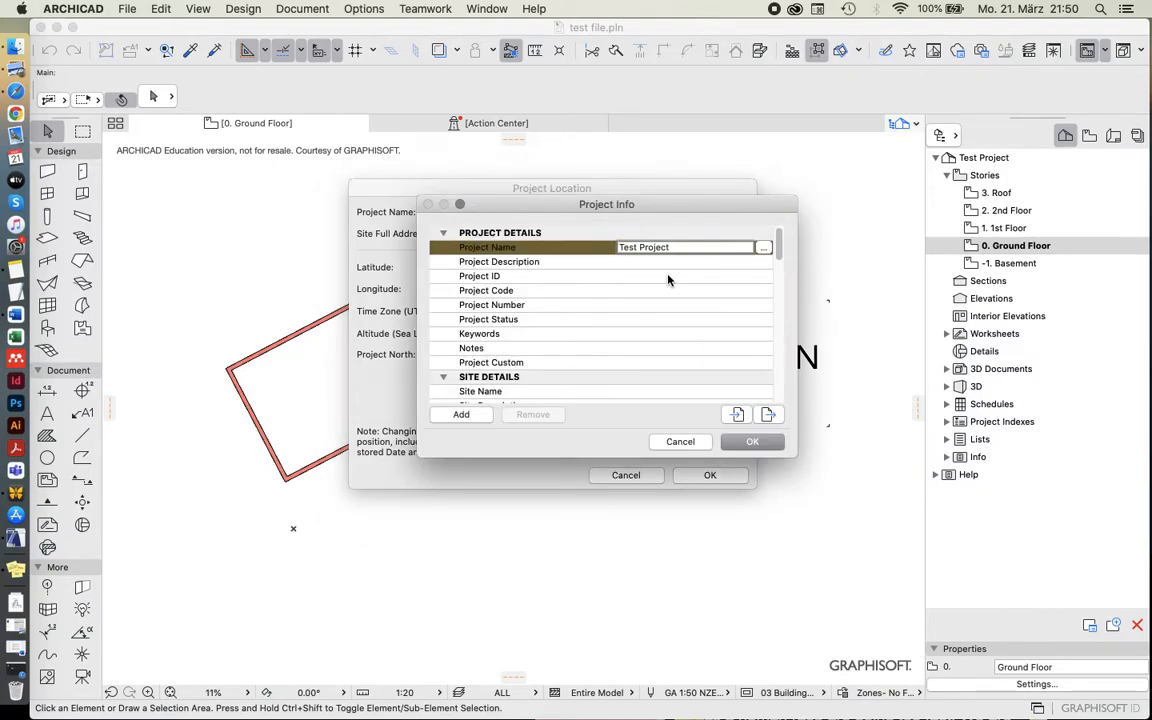
scroll(668, 280, down, 2)
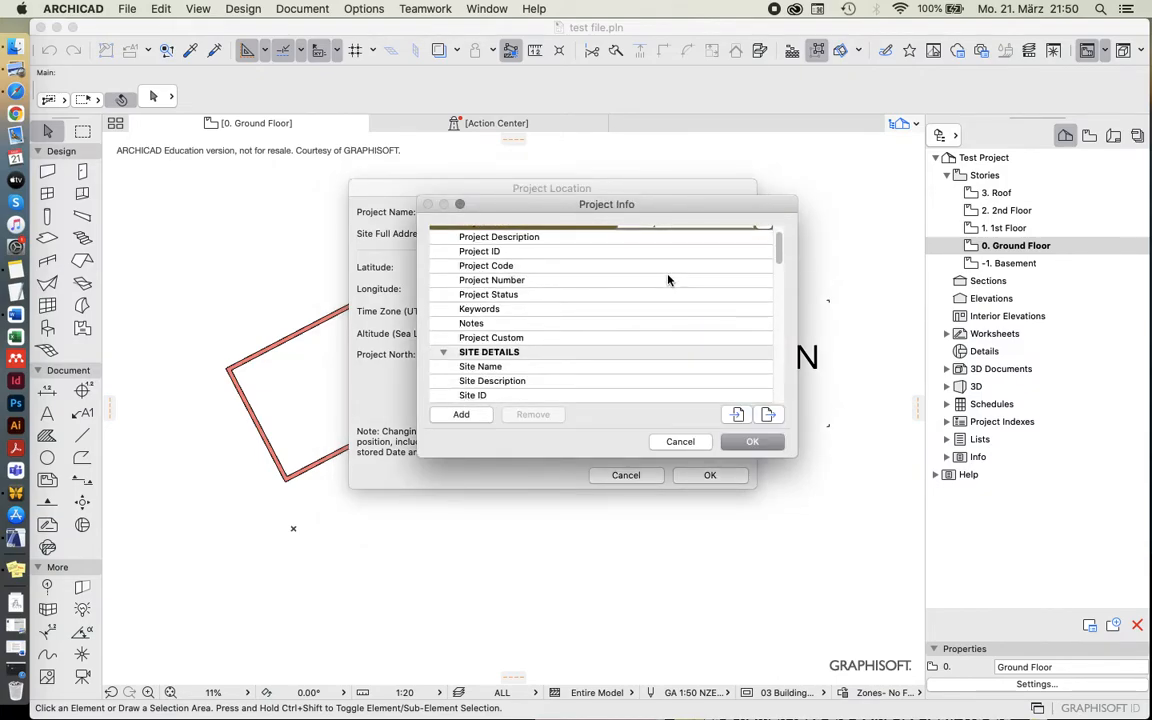
scroll(668, 280, up, 2)
scroll(668, 280, down, 4)
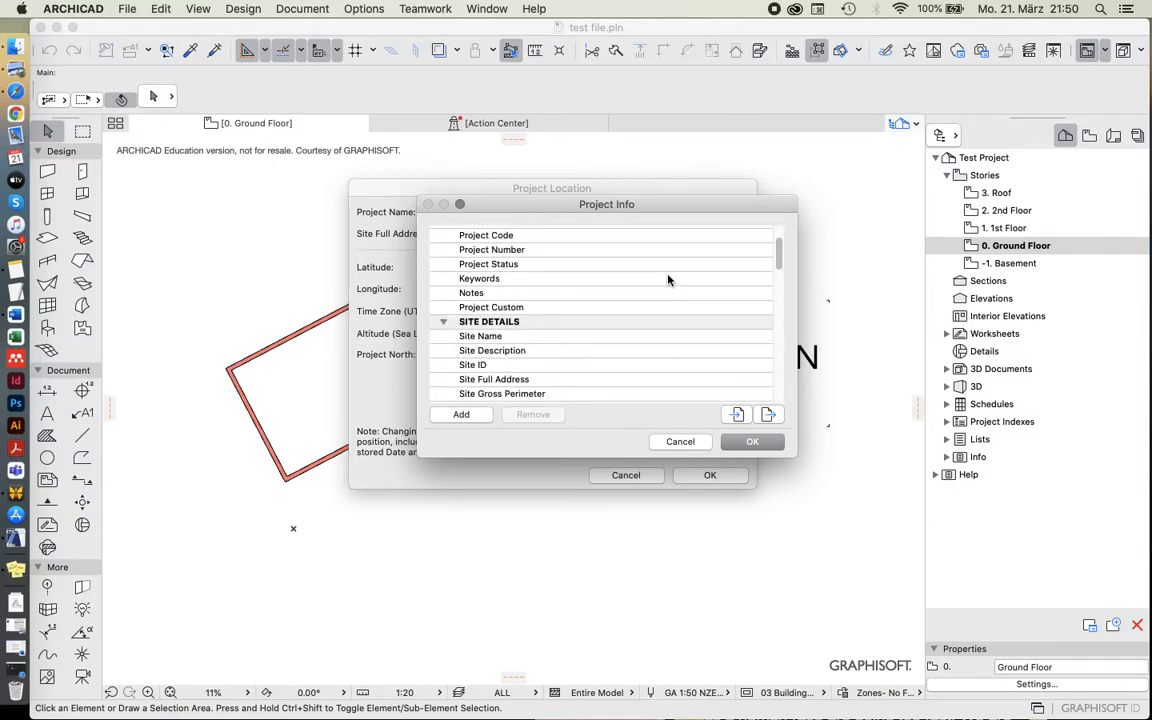
scroll(640, 264, down, 6)
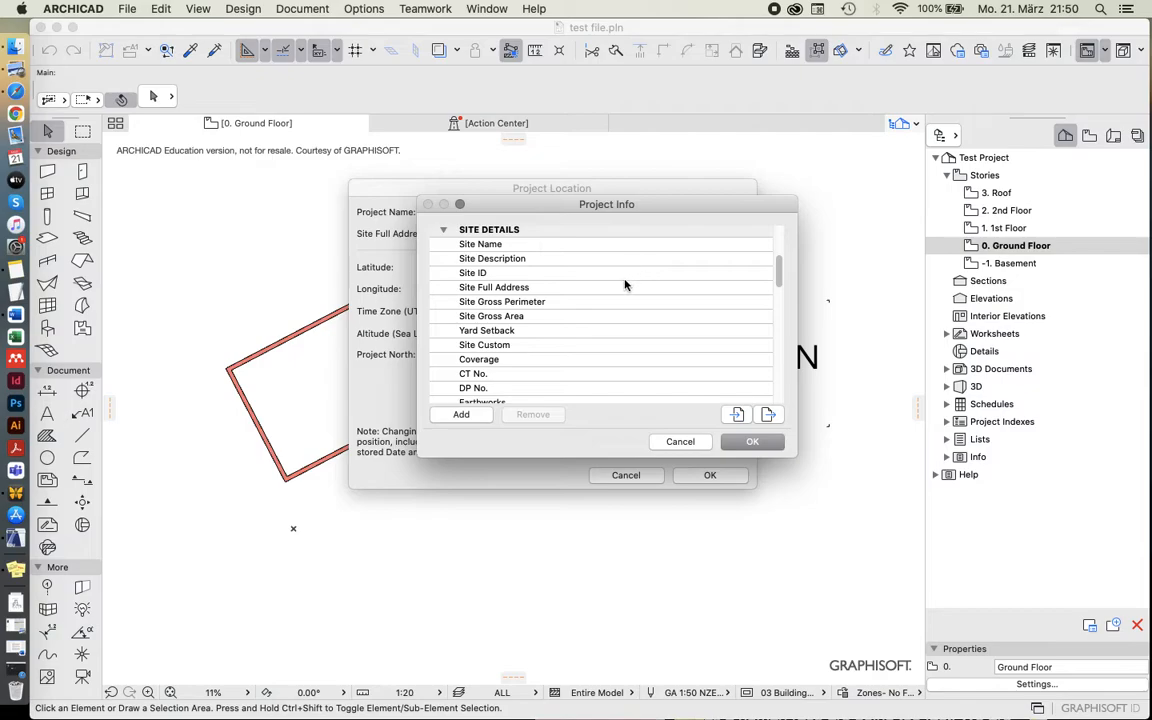
click(623, 287)
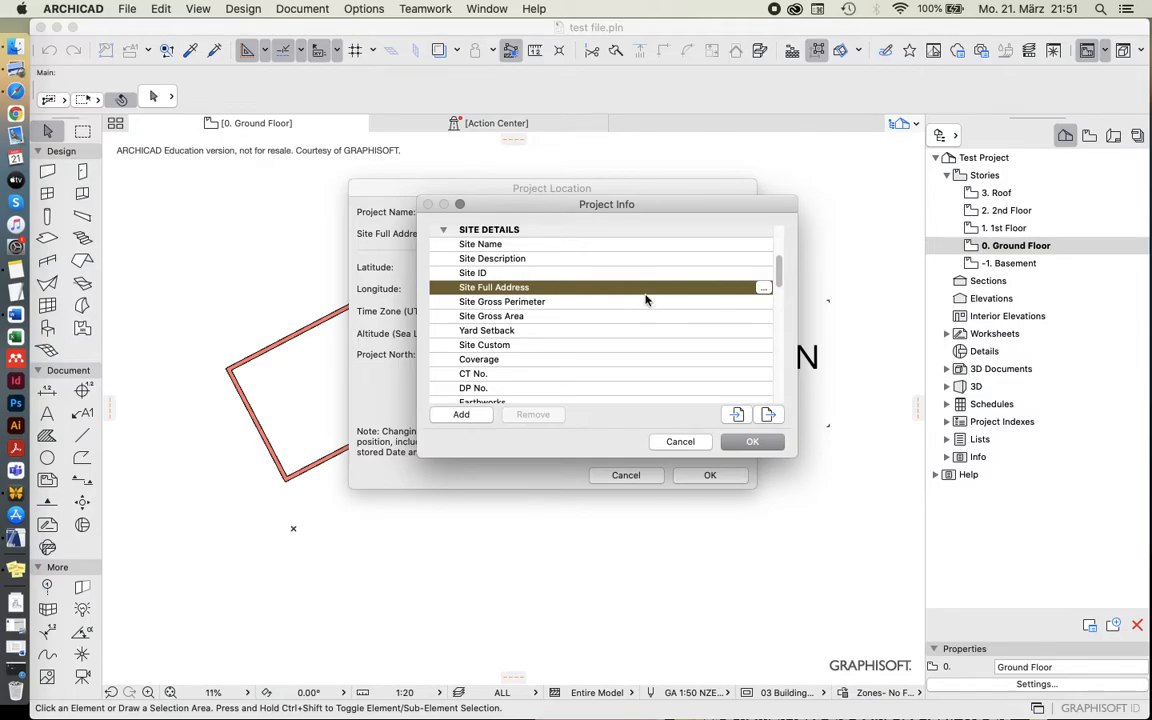
scroll(625, 317, down, 5)
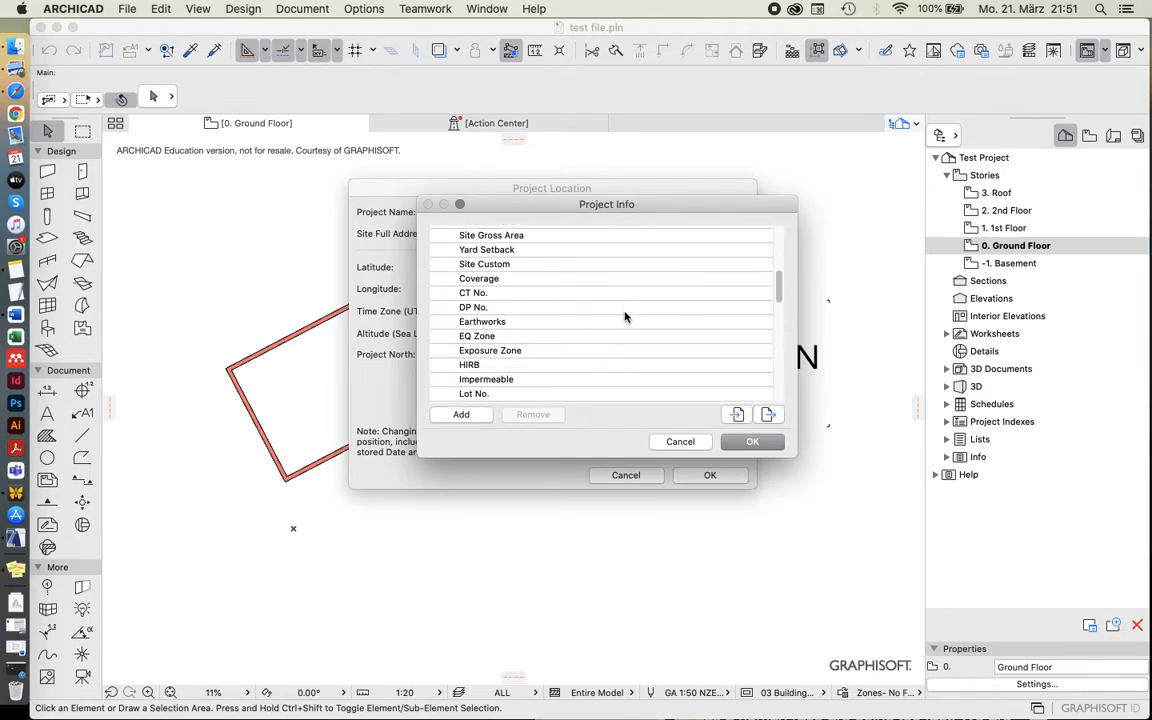
scroll(625, 317, down, 10)
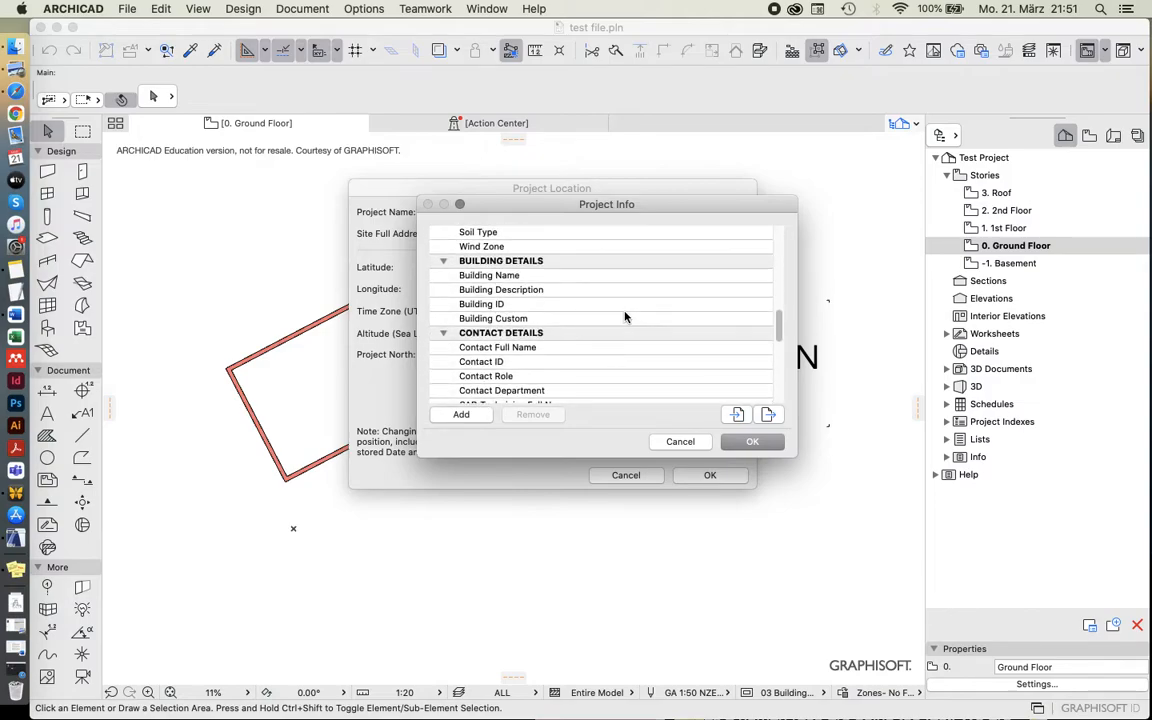
scroll(625, 317, down, 3)
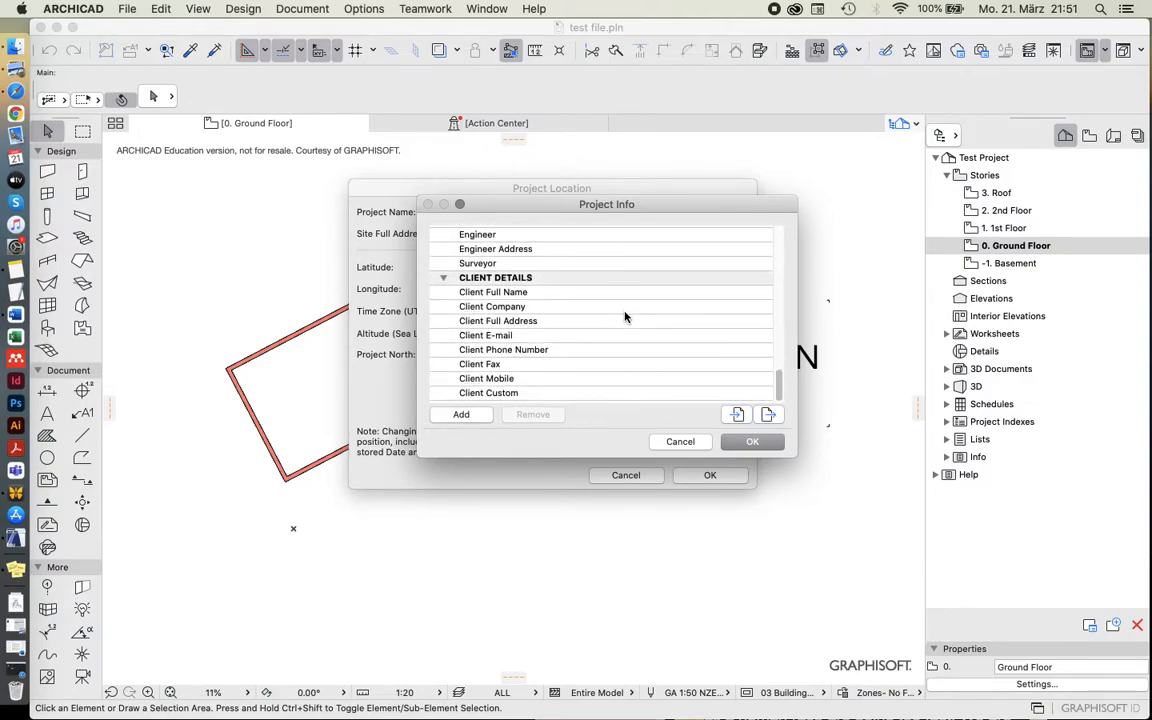
scroll(625, 317, up, 15)
scroll(625, 317, up, 5)
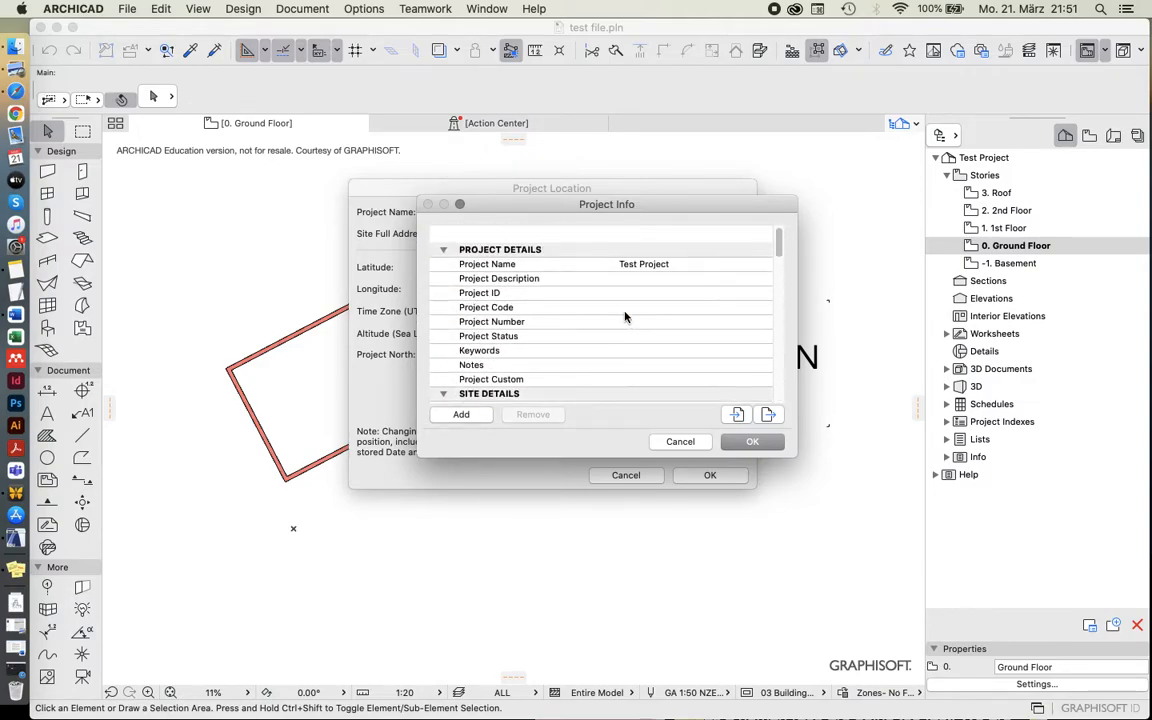
Check the project name entry "Test Project" in the project details and accept the project info.
click(672, 249)
drag(622, 249, 694, 249)
click(691, 249)
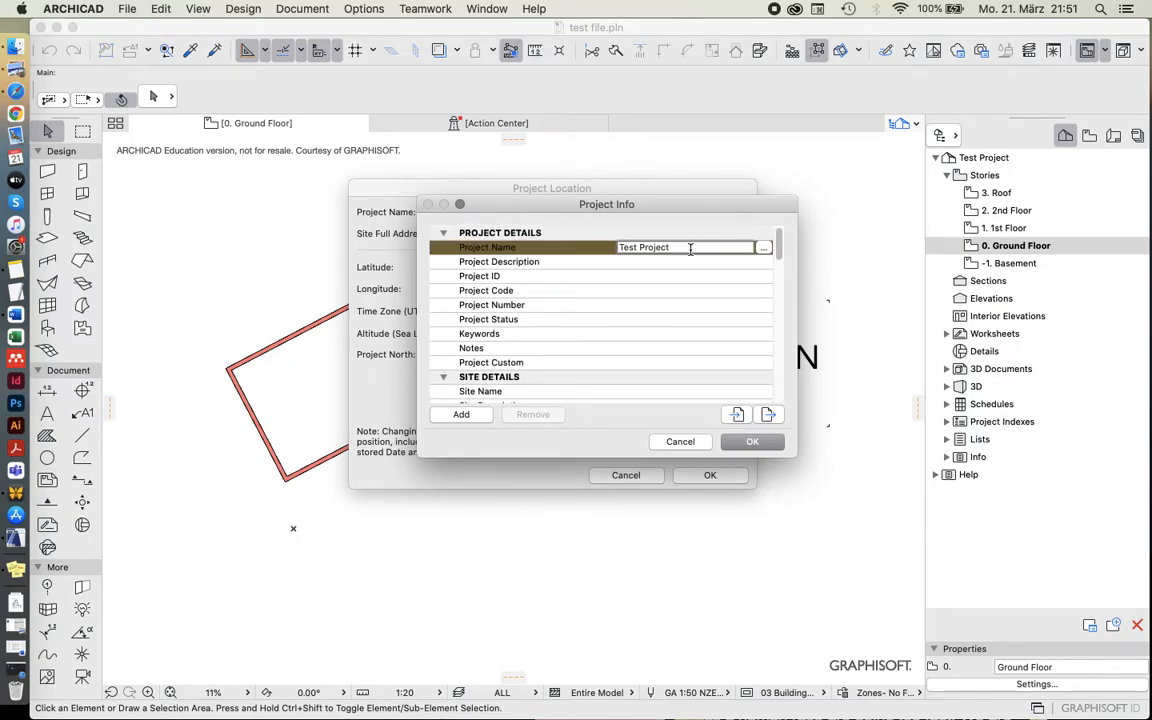
triple_click(694, 249)
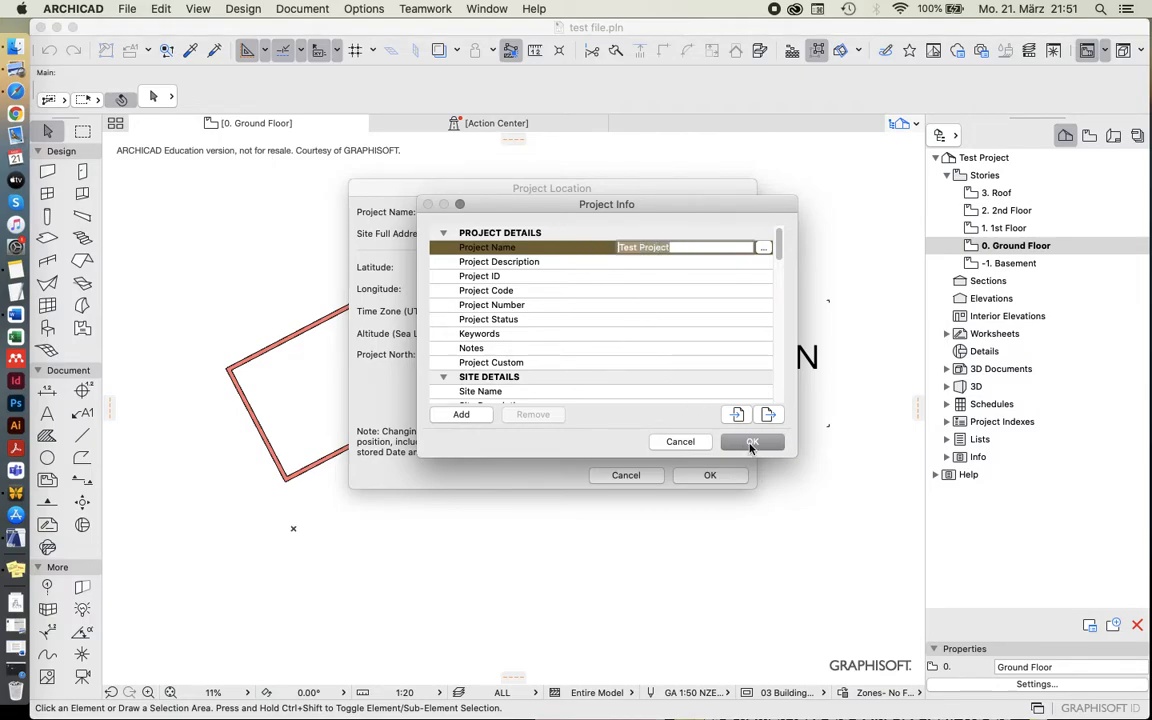
click(751, 443)
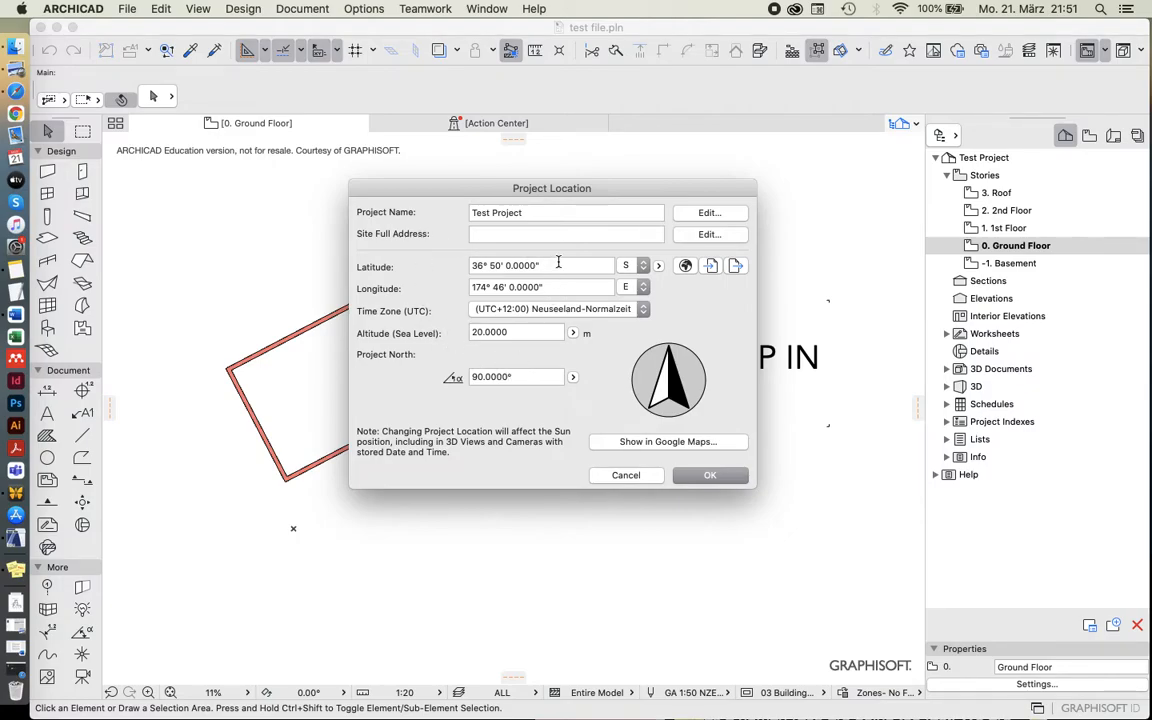
Browse the predefined cities for the project location and accept AUCKLAND.
click(684, 267)
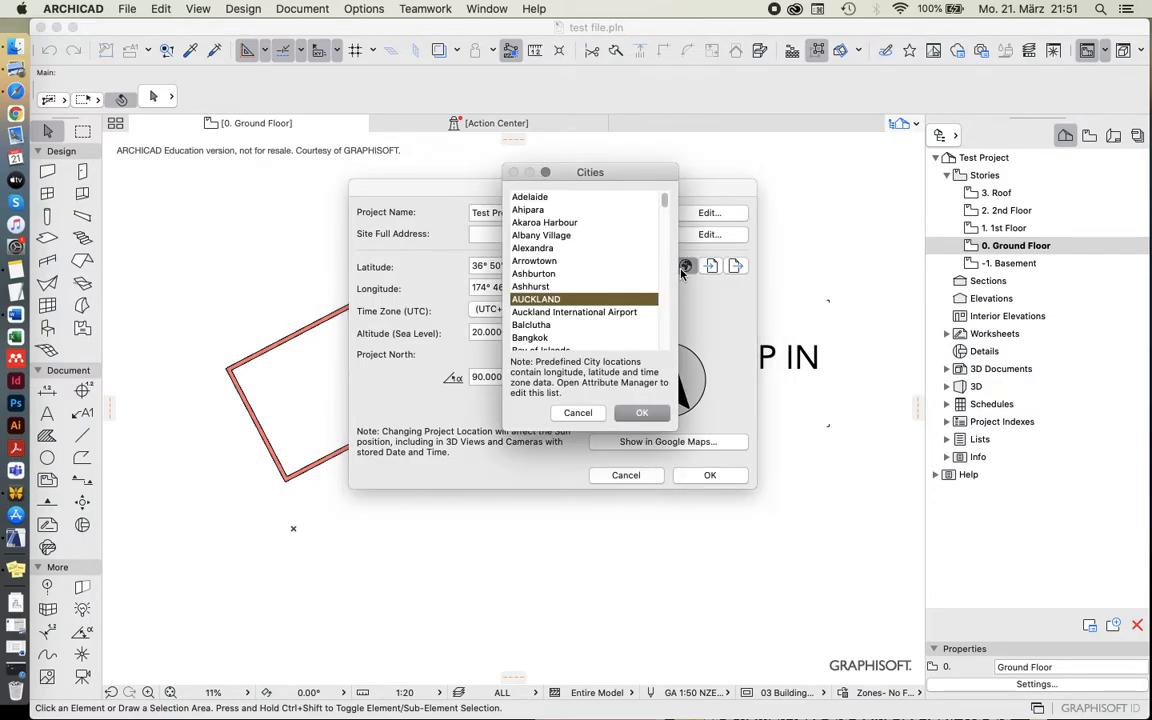
drag(640, 173, 606, 158)
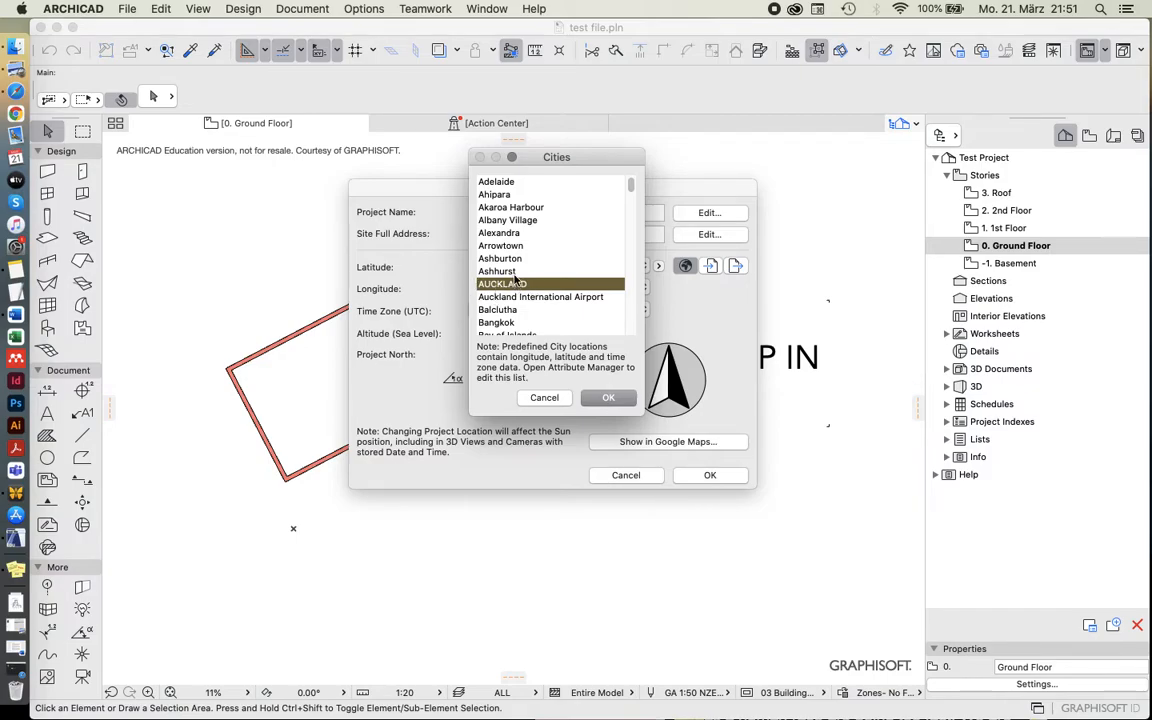
scroll(510, 292, down, 5)
scroll(524, 300, down, 10)
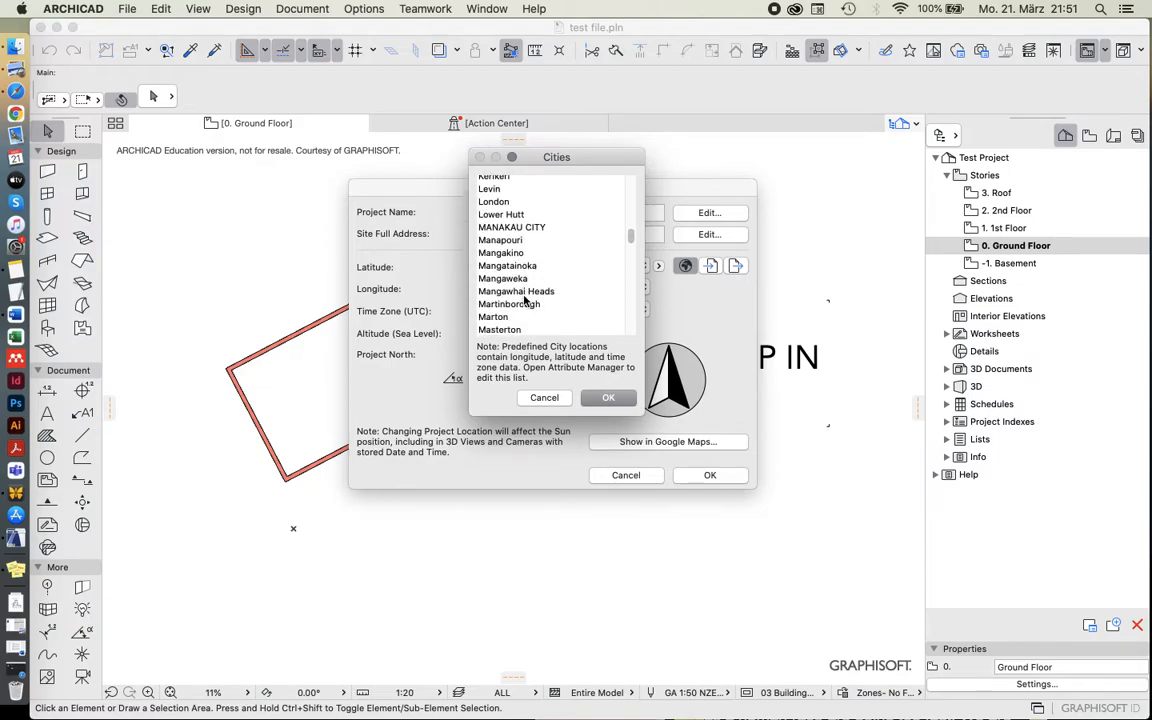
scroll(524, 300, up, 15)
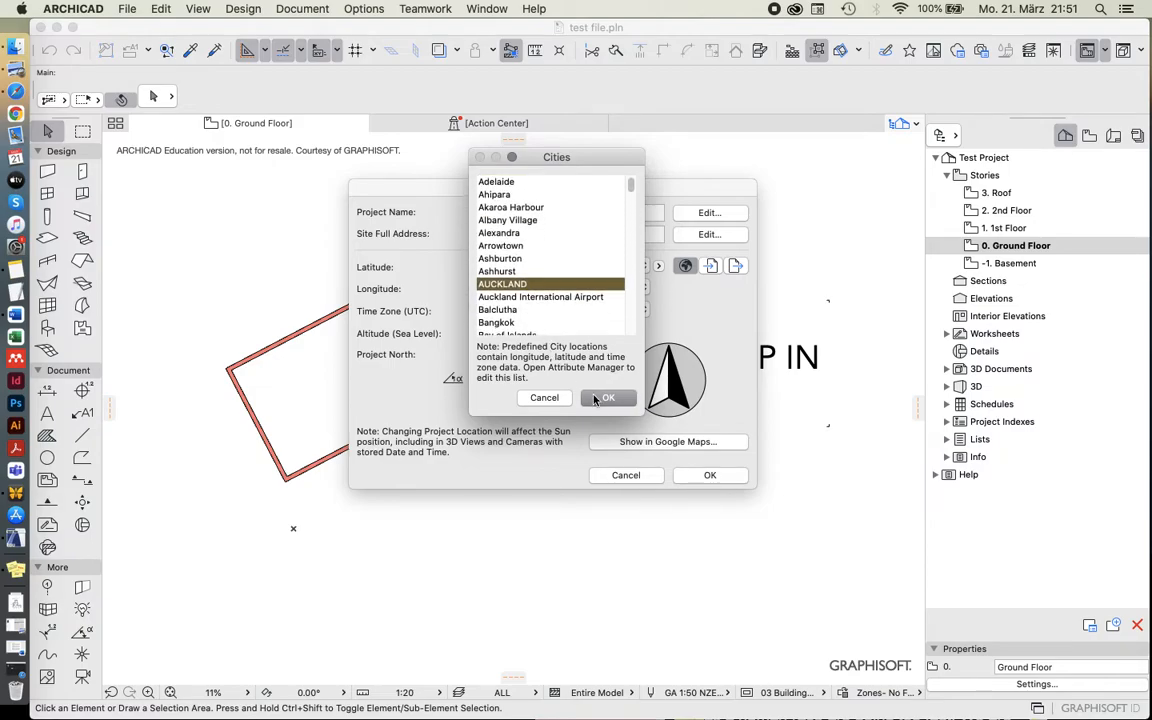
click(604, 397)
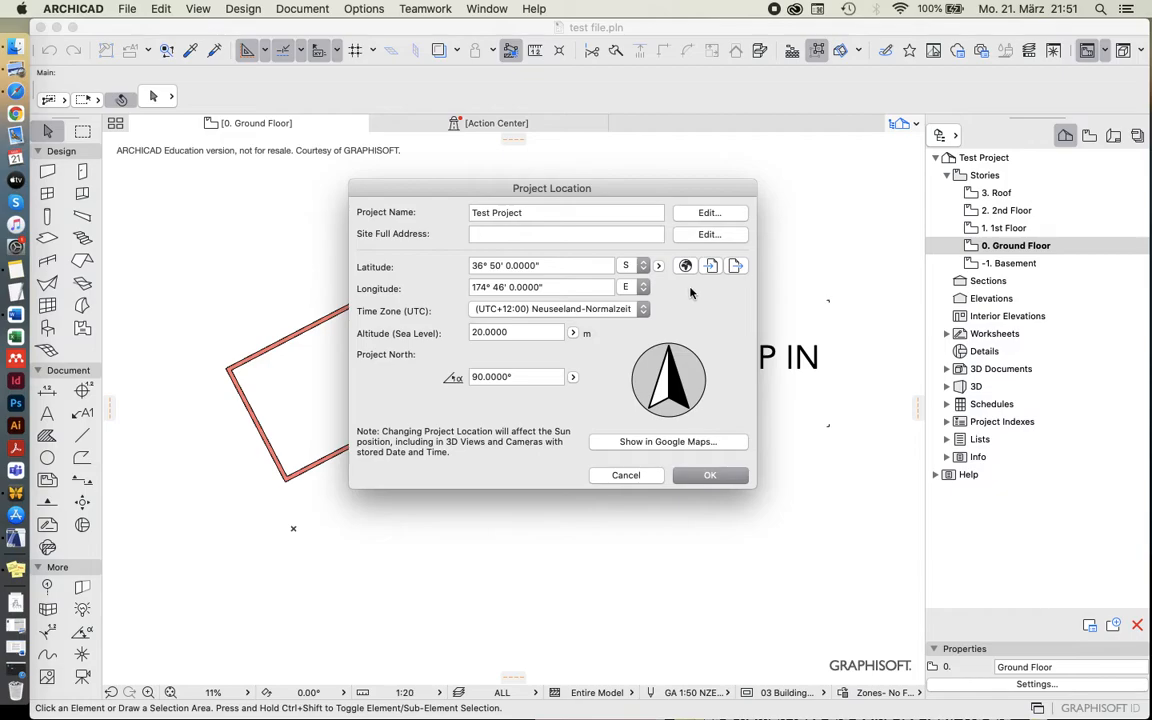
Check the latitude, set the sea-level altitude to 20.0000 m, and apply the project location settings.
click(475, 266)
drag(475, 266, 568, 265)
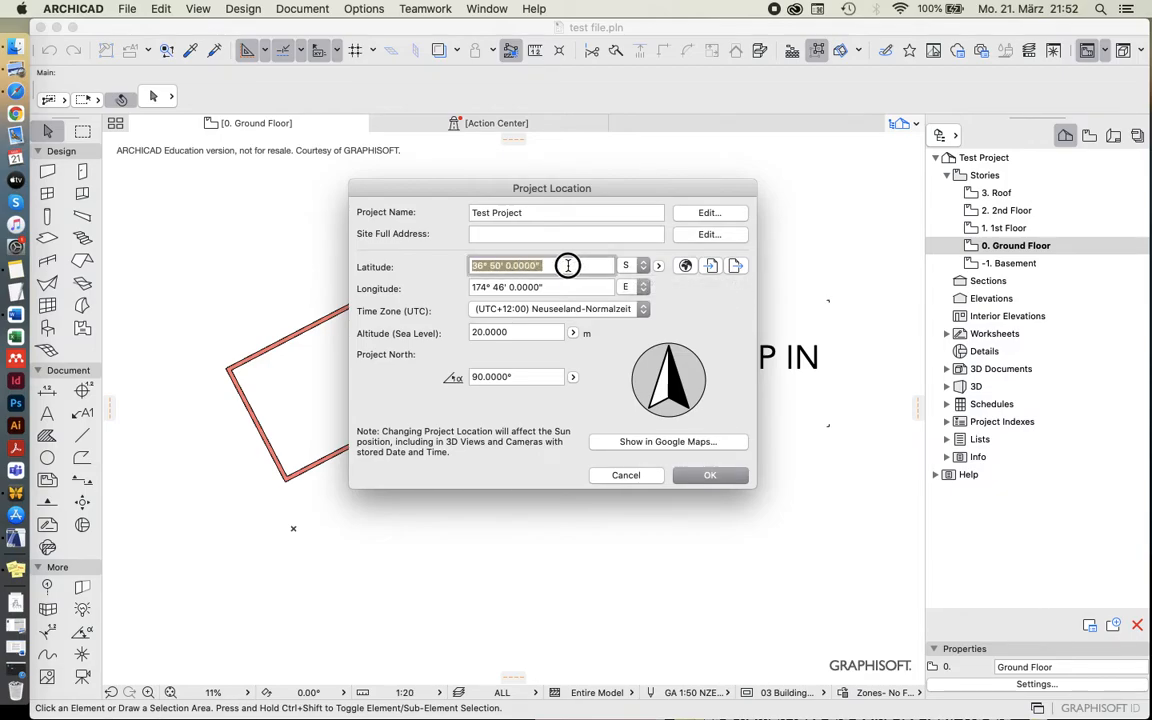
click(549, 265)
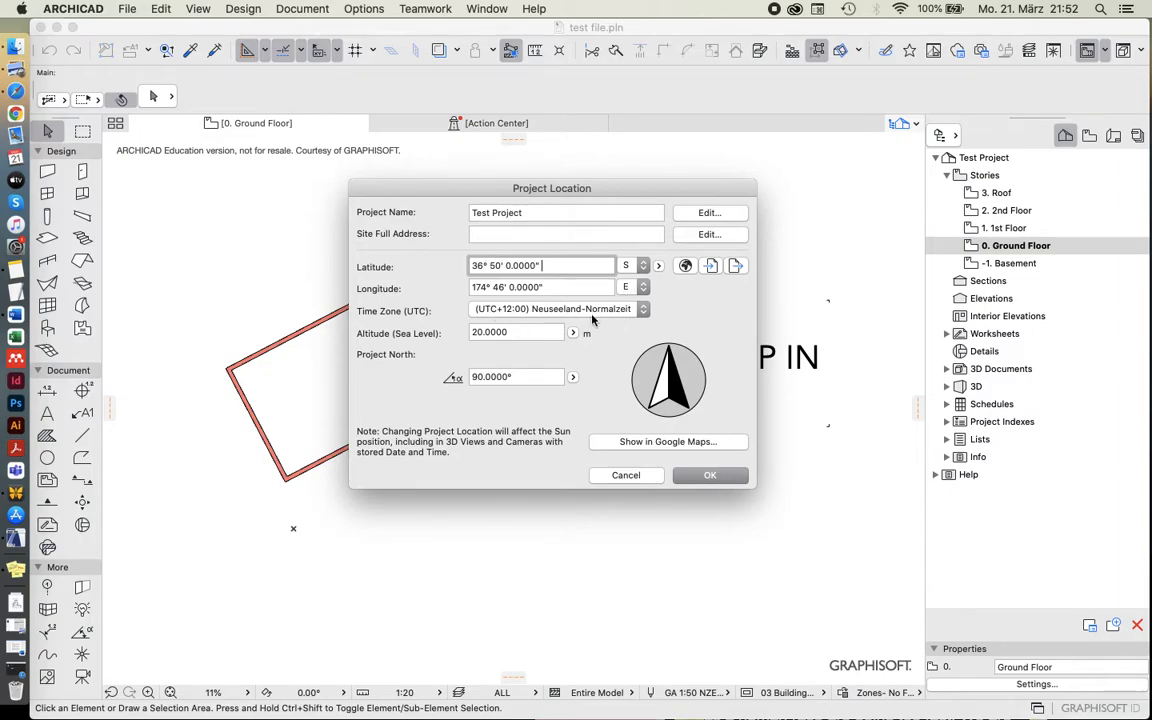
click(489, 333)
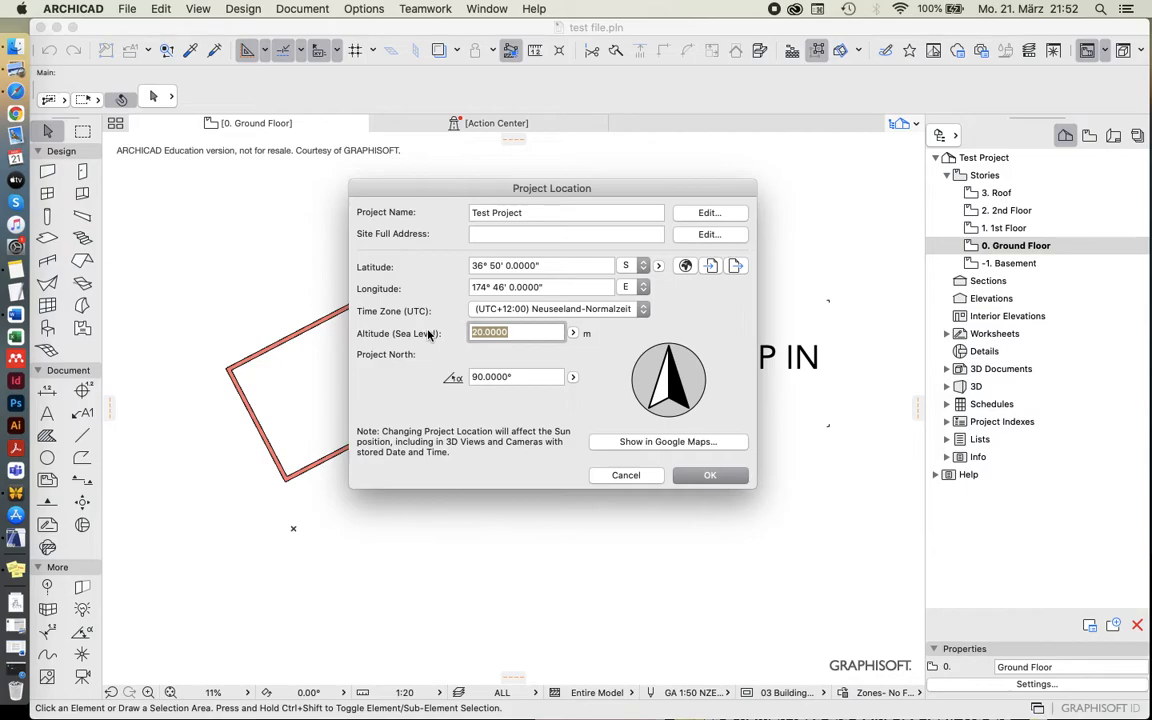
text(20.0000)
click(548, 221)
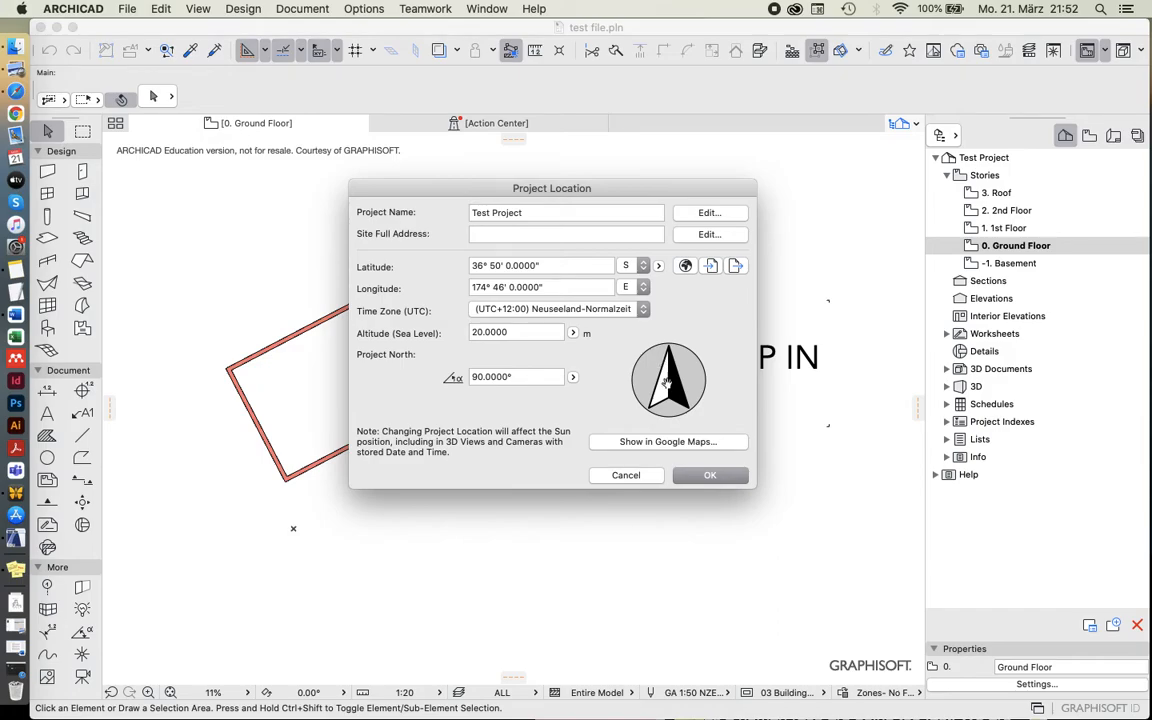
click(704, 477)
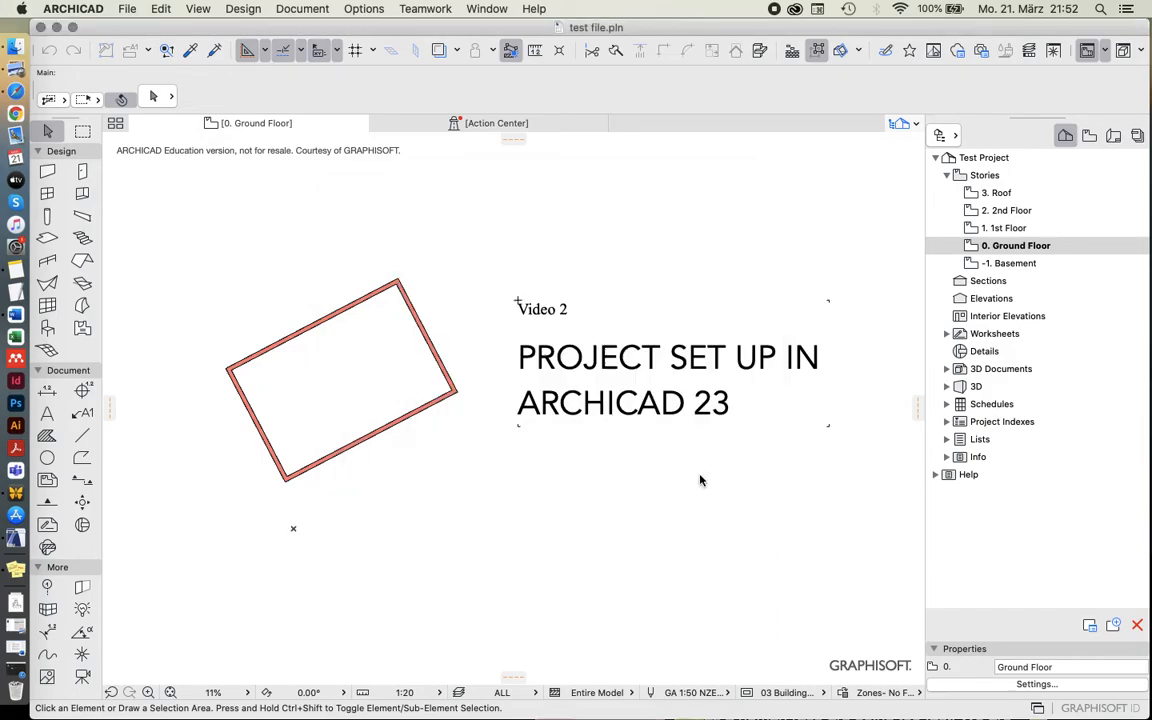